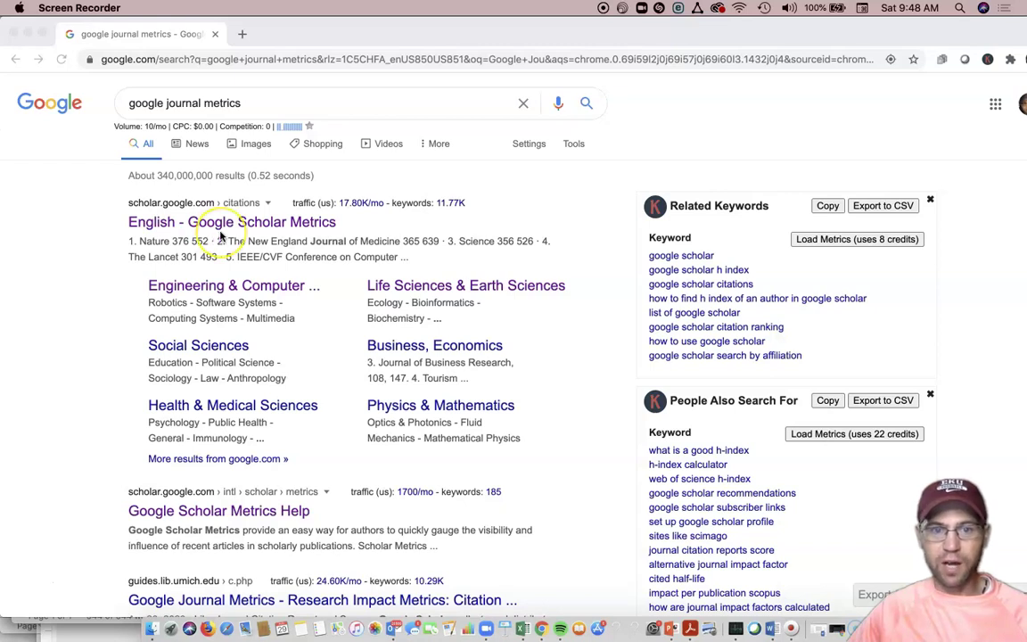
- Open the English Google Scholar Metrics search result and look through its list of top publications
{"action": "left_click", "coordinate": [220, 235]}
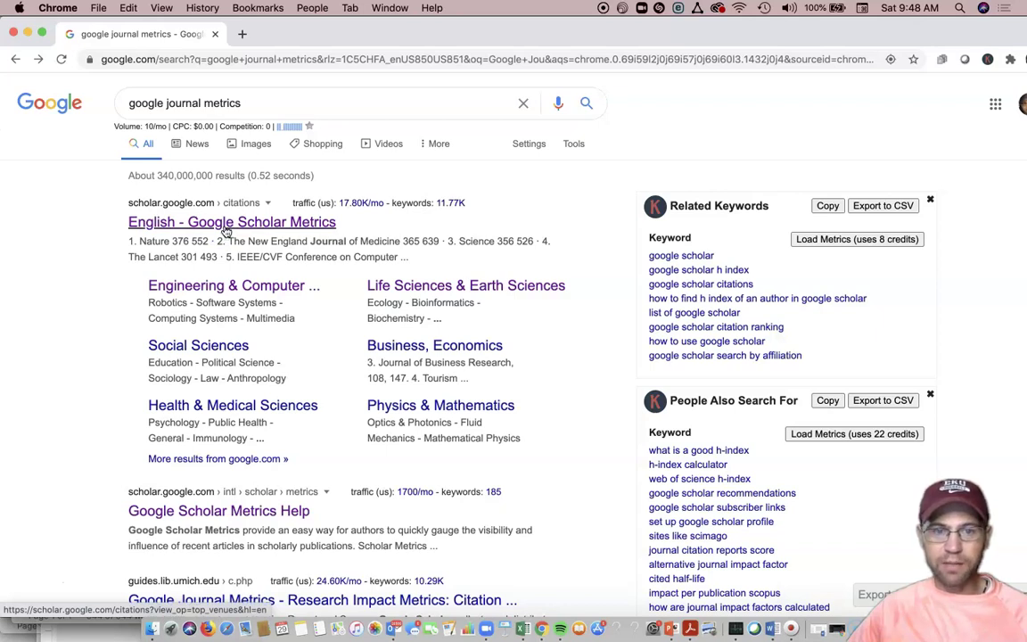
{"action": "left_click", "coordinate": [226, 228]}
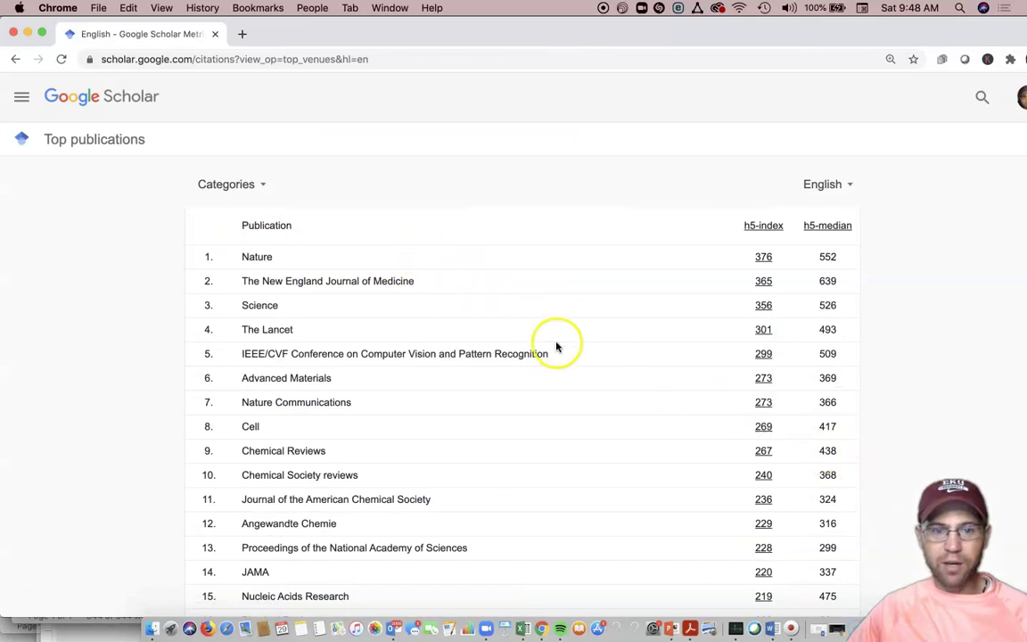
{"action": "scroll", "coordinate": [554, 347], "scroll_direction": "down", "scroll_amount": 1}
{"action": "scroll", "coordinate": [401, 312], "scroll_direction": "down", "scroll_amount": 4}
{"action": "scroll", "coordinate": [401, 315], "scroll_direction": "up", "scroll_amount": 5}
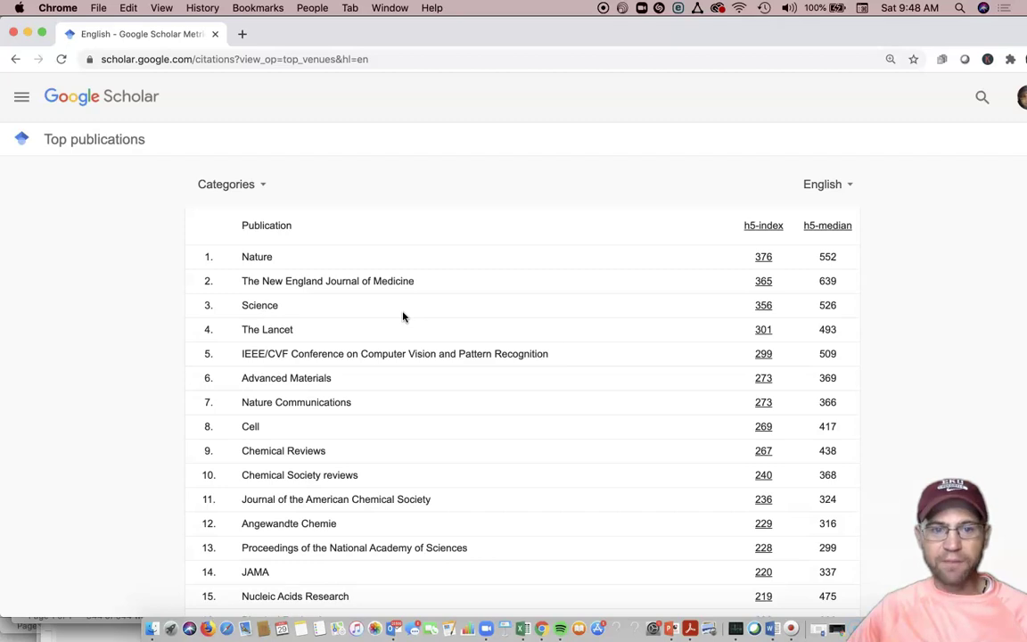
{"action": "scroll", "coordinate": [402, 315], "scroll_direction": "down", "scroll_amount": 1}
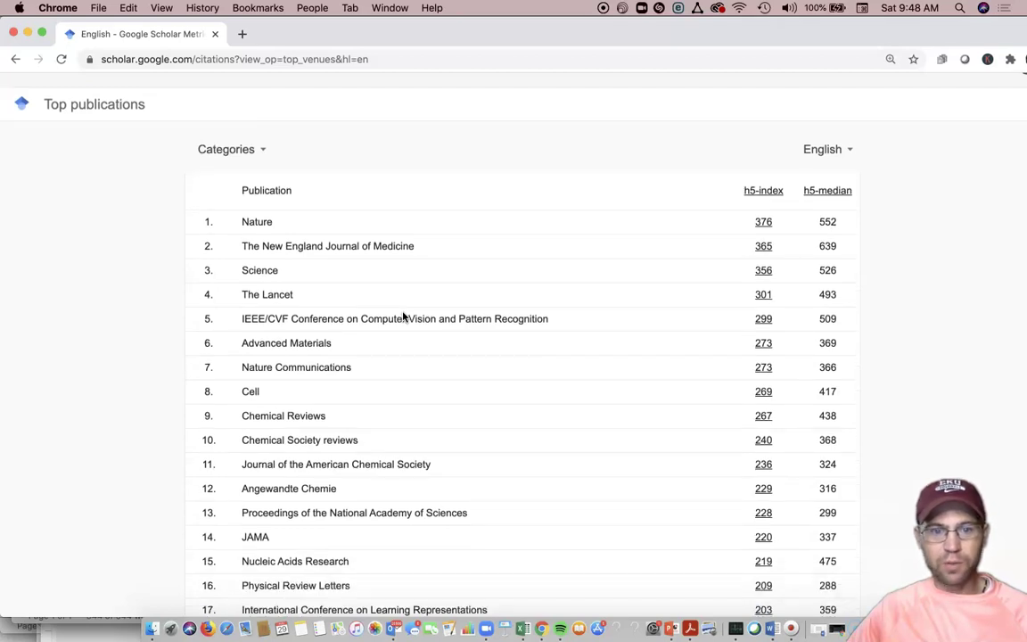
{"action": "scroll", "coordinate": [403, 317], "scroll_direction": "down", "scroll_amount": 1}
{"action": "scroll", "coordinate": [402, 316], "scroll_direction": "down", "scroll_amount": 1}
{"action": "scroll", "coordinate": [339, 294], "scroll_direction": "up", "scroll_amount": 3}
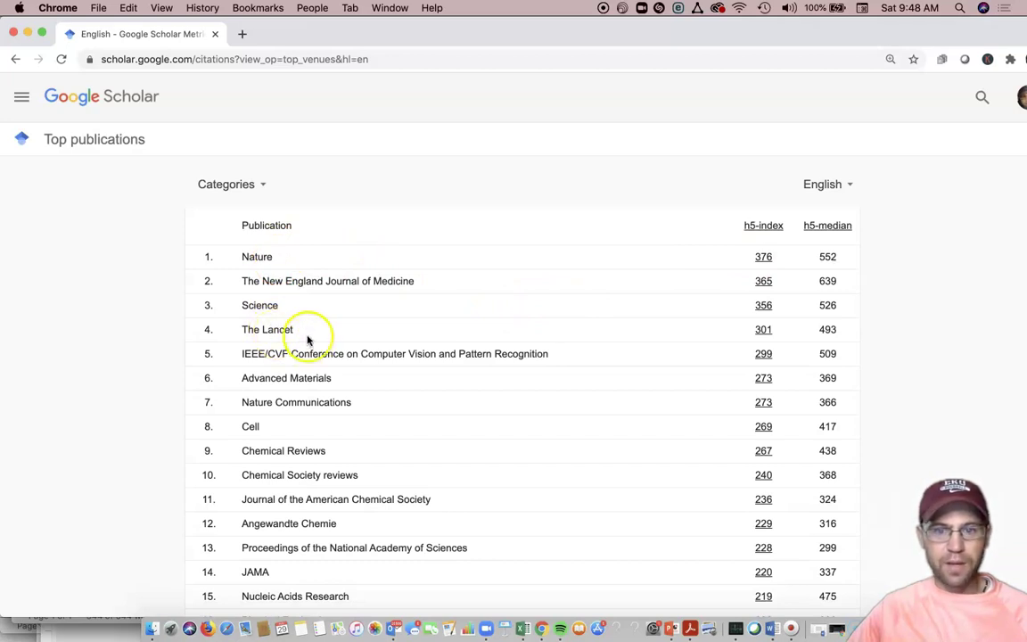
- Highlight the IEEE/CVF conference title in the publications list, ending with only "Computer Vision and Pattern Recognition" selected
{"action": "left_click_drag", "start_coordinate": [246, 354], "coordinate": [552, 353]}
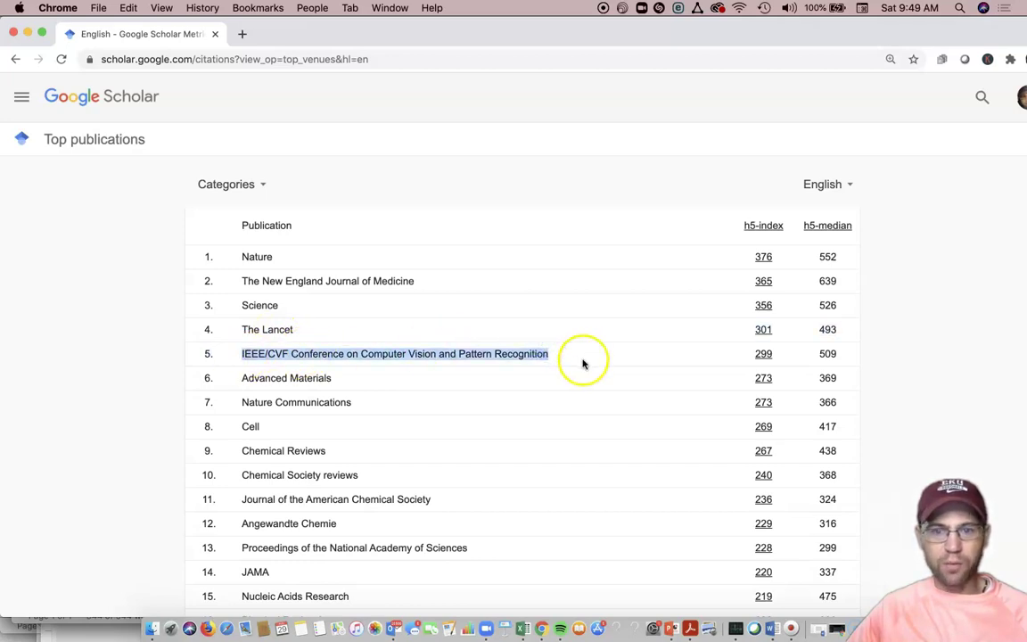
{"action": "left_click", "coordinate": [367, 353]}
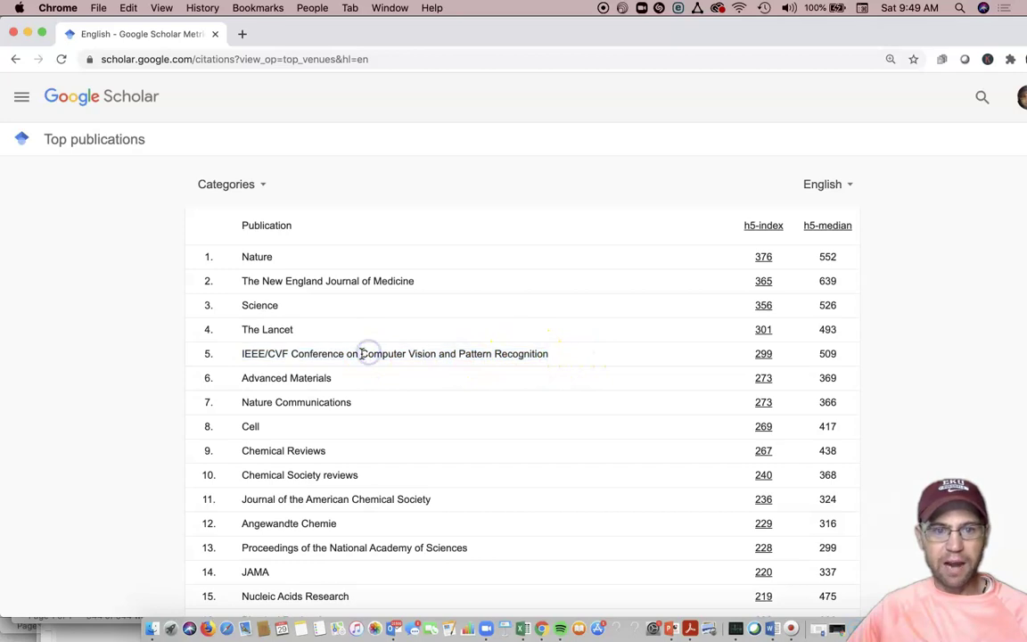
{"action": "left_click_drag", "start_coordinate": [362, 354], "coordinate": [553, 357]}
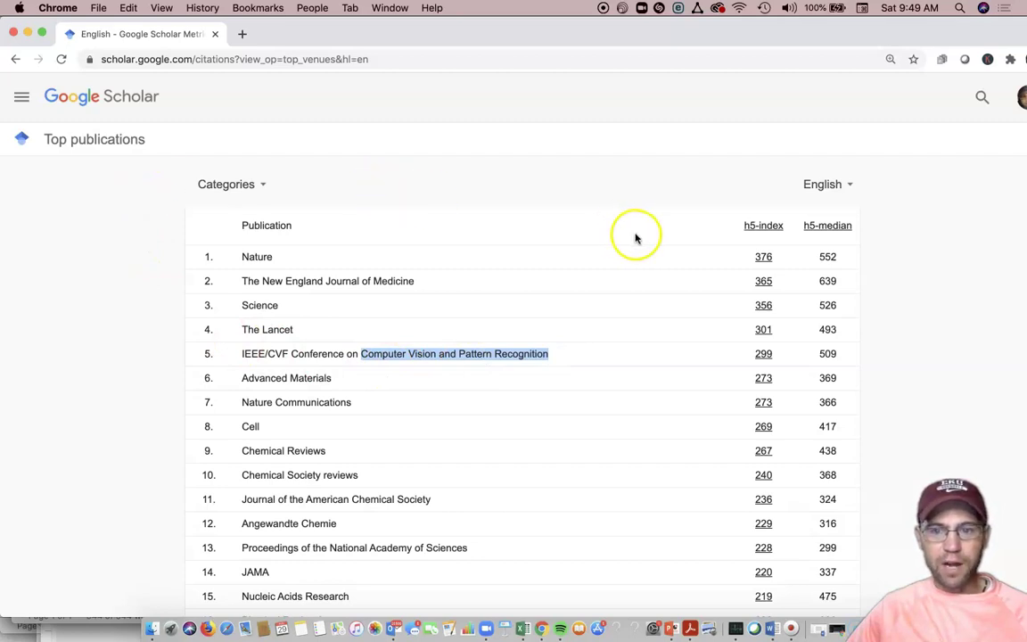
- Search the publications for "Microbiology" and look through the whole list of matching journals
{"action": "left_click", "coordinate": [981, 101]}
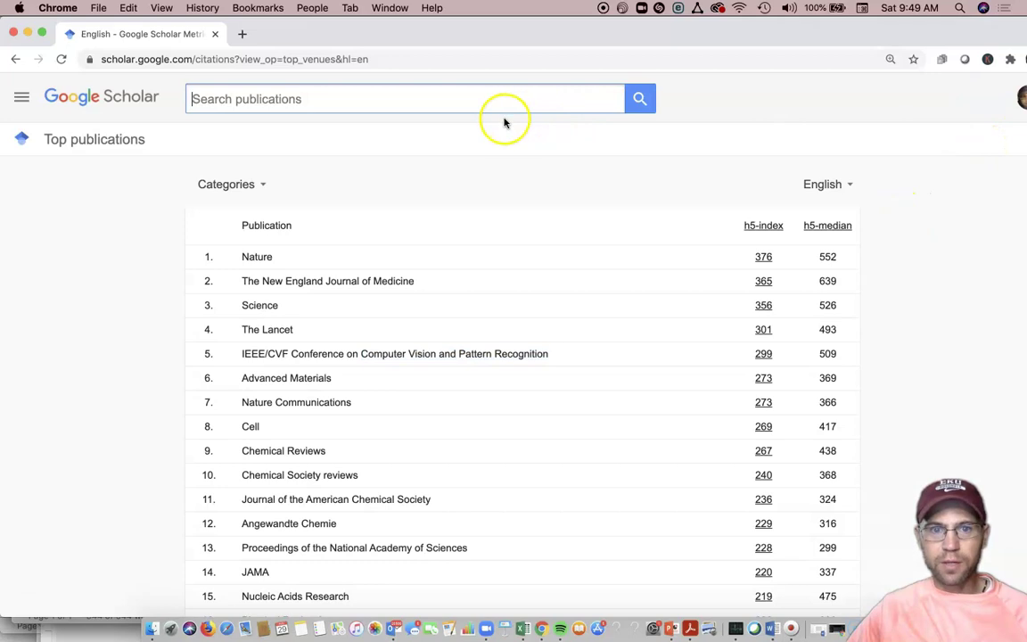
{"action": "left_click", "coordinate": [420, 102]}
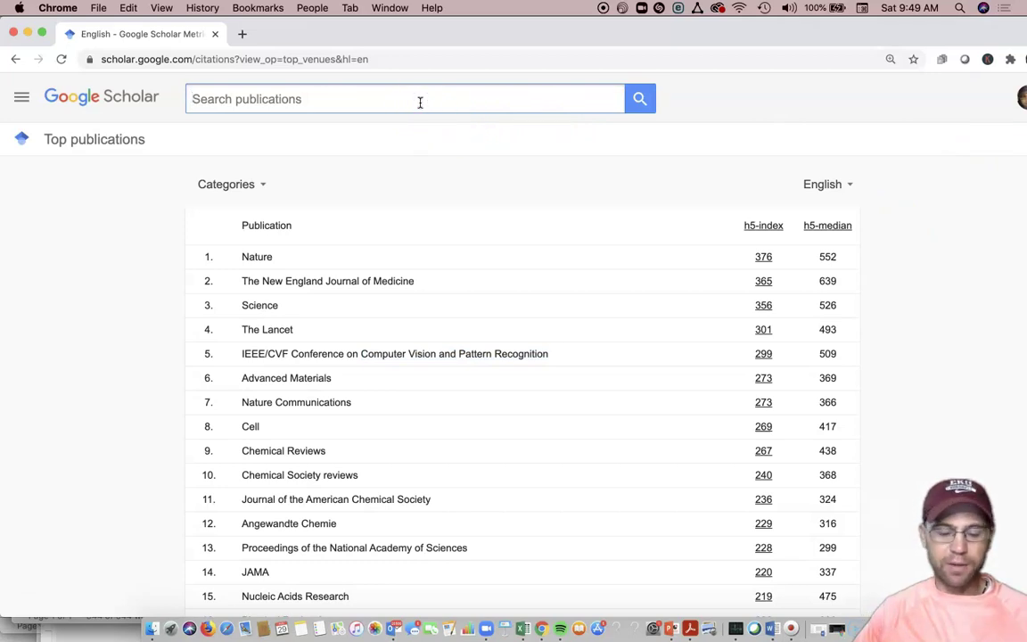
{"action": "type", "text": "Micr"}
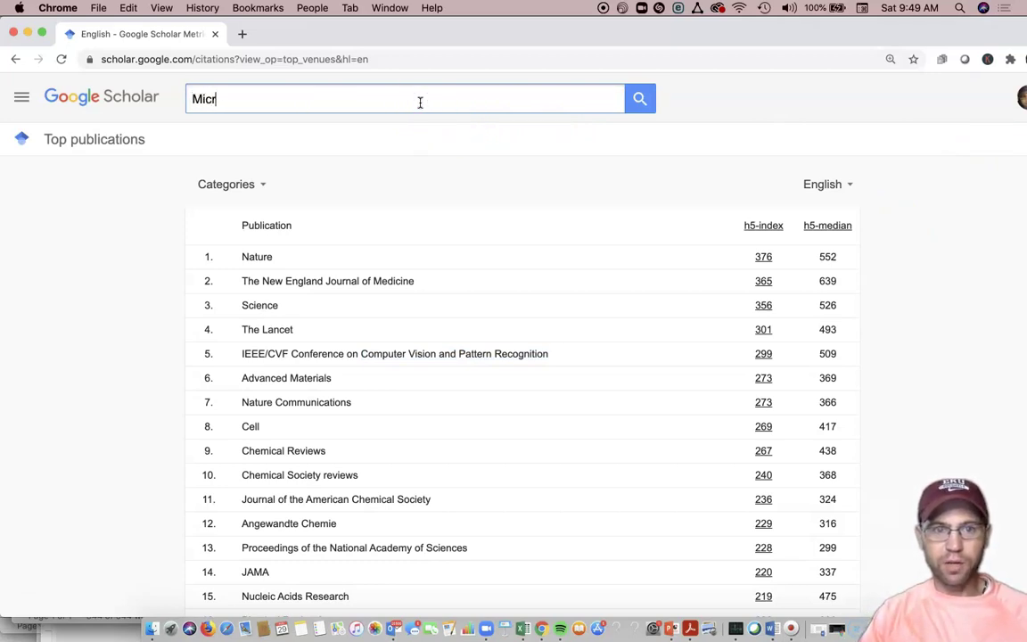
{"action": "type", "text": "obiology"}
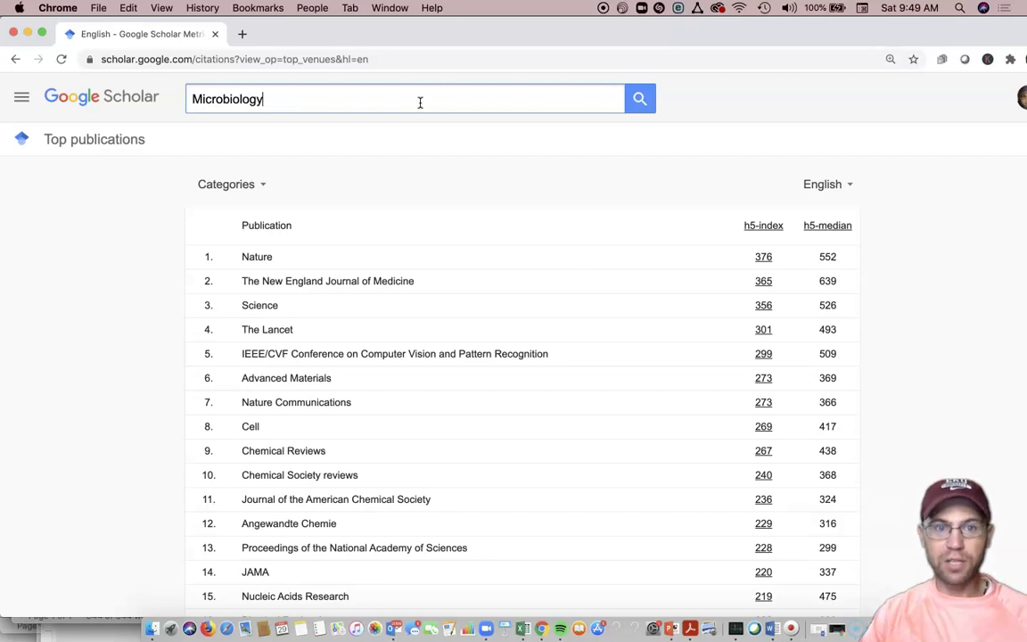
{"action": "key", "text": "Return"}
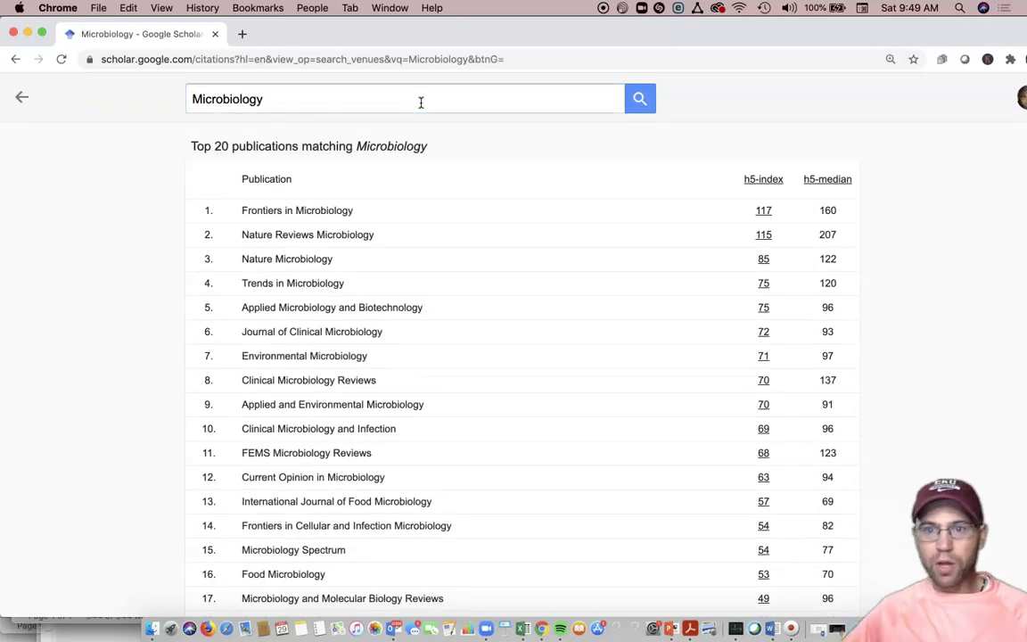
{"action": "left_click", "coordinate": [497, 291]}
{"action": "scroll", "coordinate": [508, 294], "scroll_direction": "down", "scroll_amount": 3}
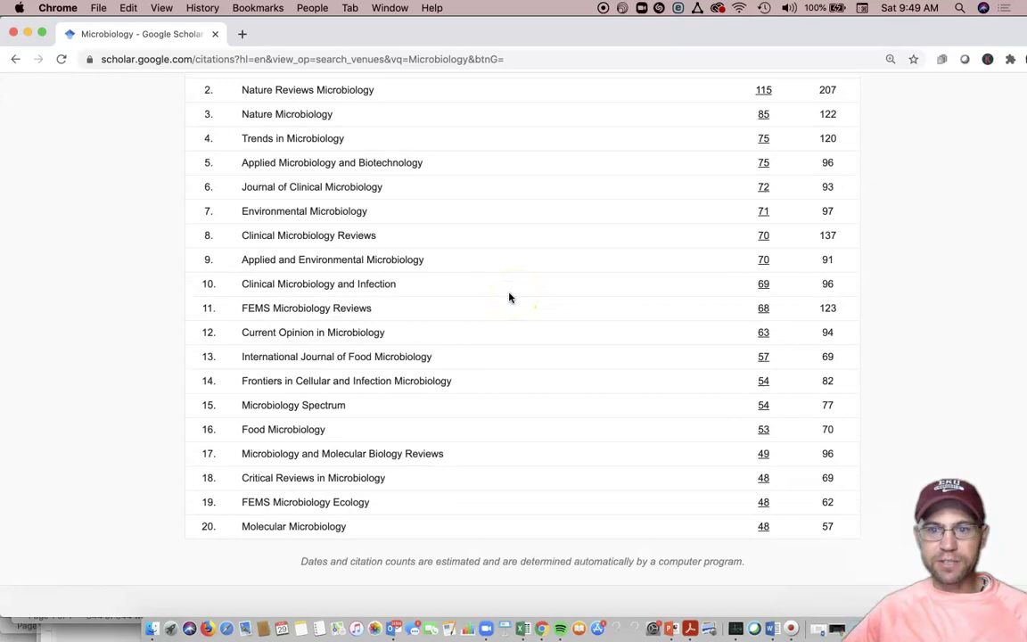
{"action": "scroll", "coordinate": [473, 408], "scroll_direction": "up", "scroll_amount": 3}
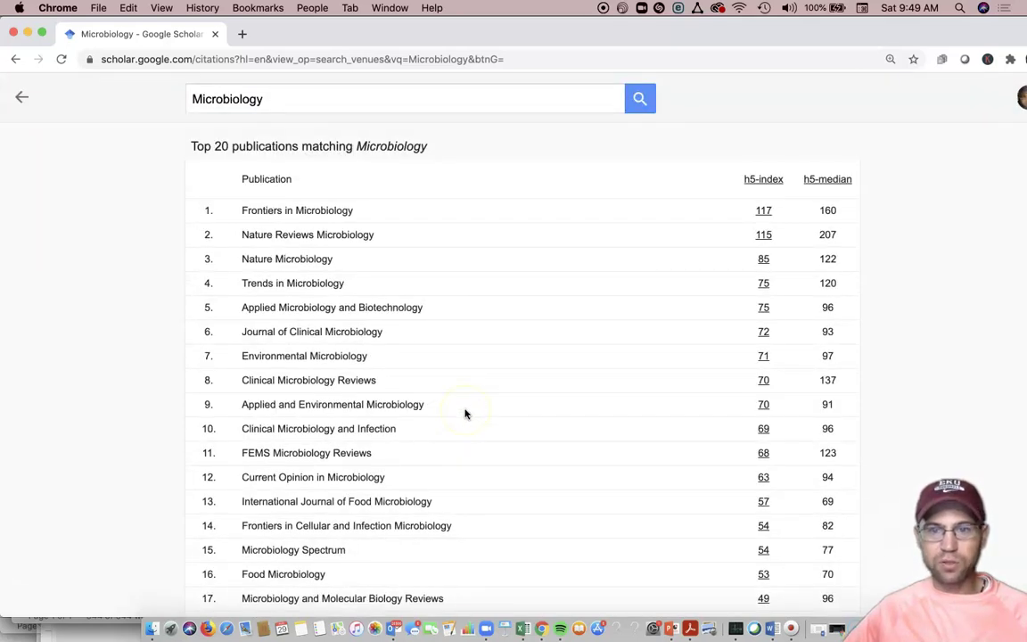
{"action": "scroll", "coordinate": [465, 414], "scroll_direction": "down", "scroll_amount": 3}
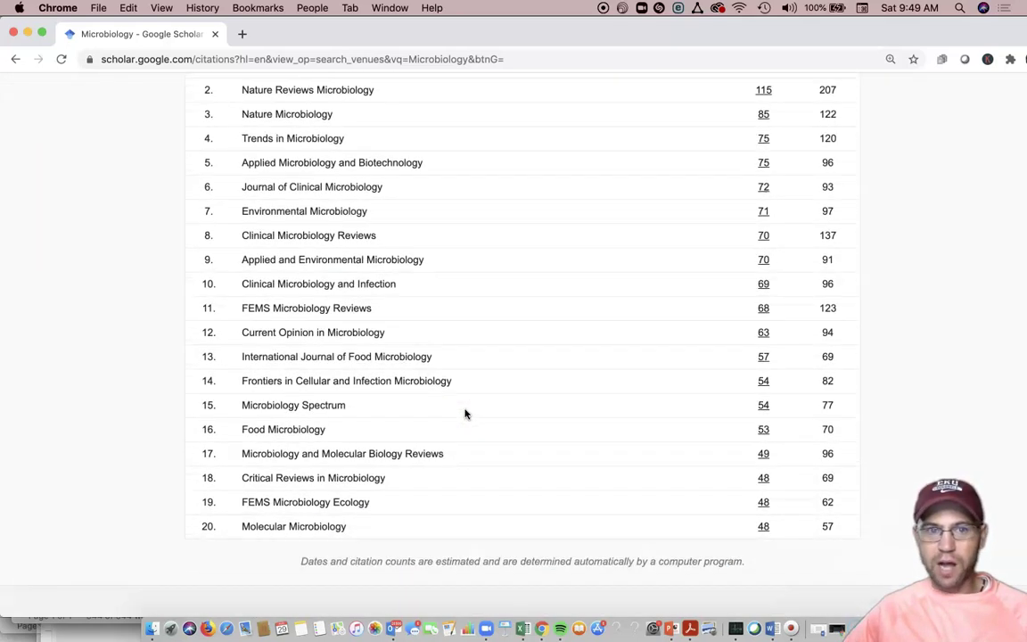
{"action": "scroll", "coordinate": [464, 413], "scroll_direction": "up", "scroll_amount": 3}
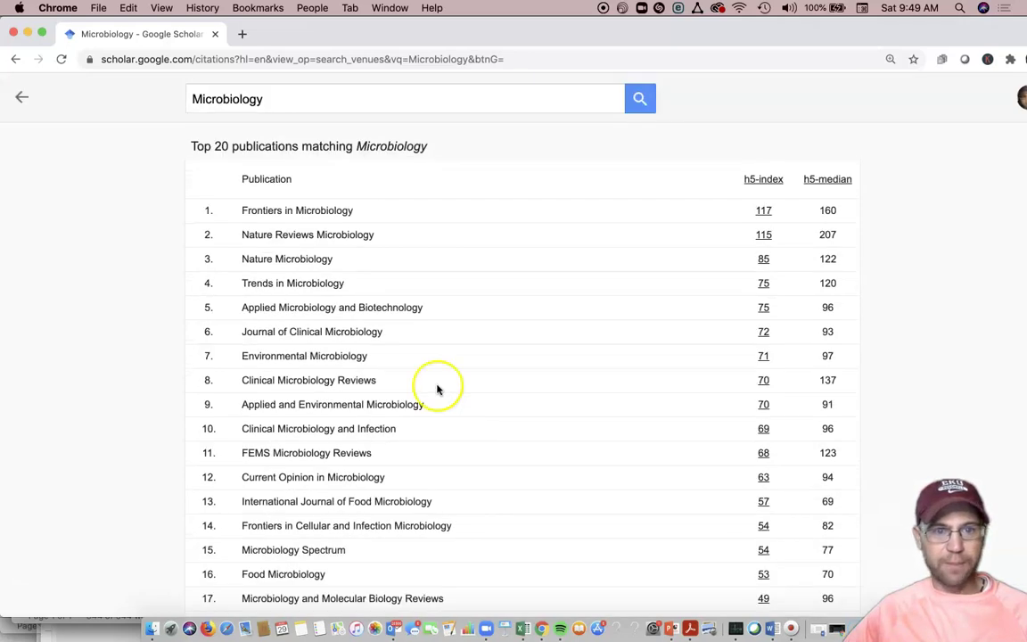
- Narrow the publication search to "Brazilian Microbiology" and highlight the matching journal's title
{"action": "left_click", "coordinate": [192, 99]}
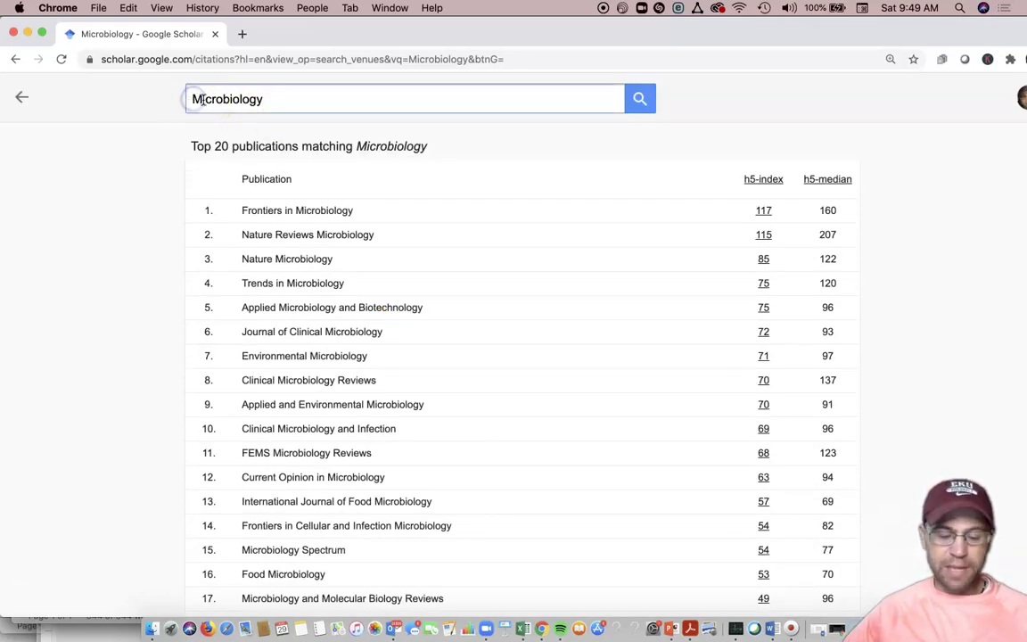
{"action": "type", "text": "Brazilian"}
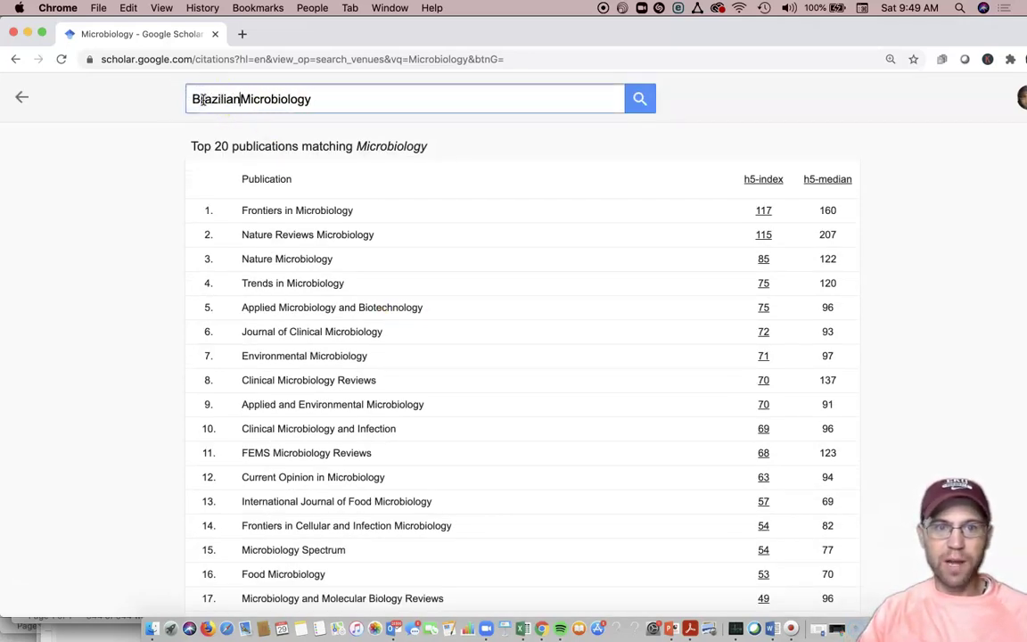
{"action": "key", "text": "Return"}
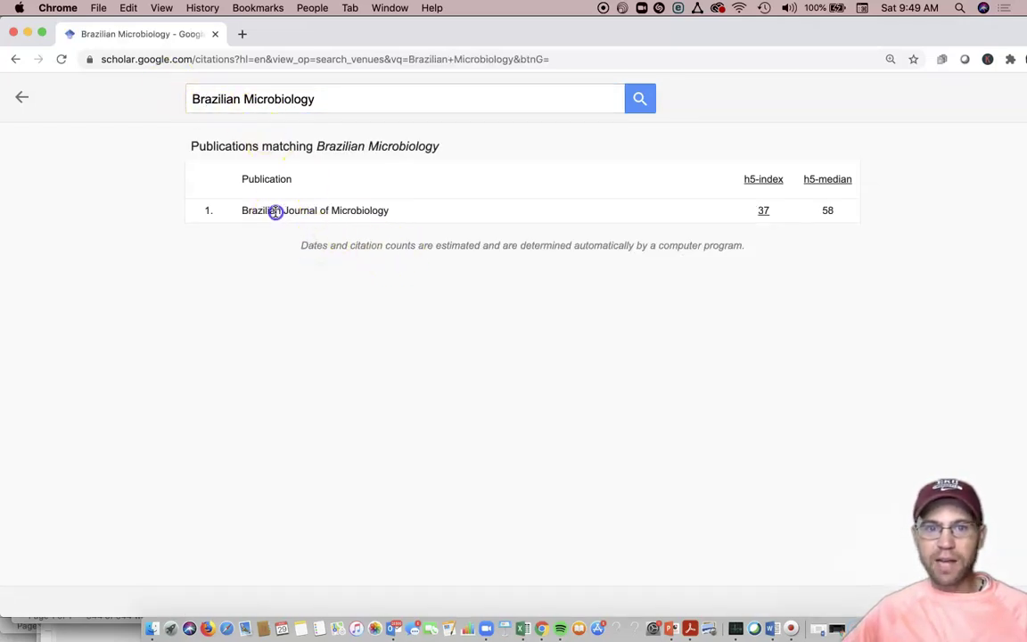
{"action": "triple_click", "coordinate": [276, 211]}
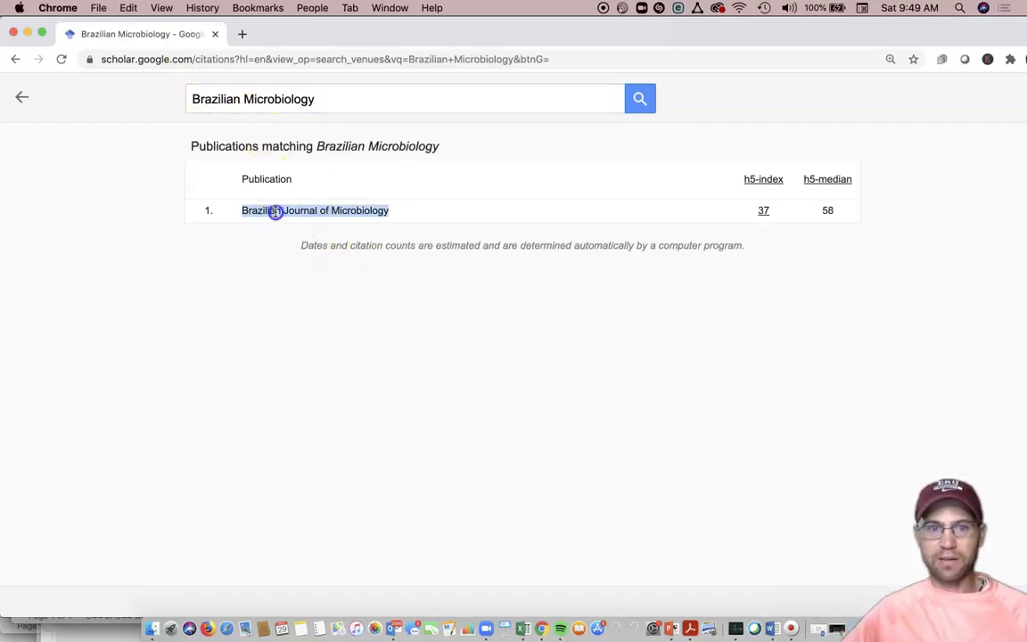
- Remove "Brazilian" from the query, search for "Microbiology" again and review the listed journals and their h5-index values
{"action": "left_click", "coordinate": [247, 99]}
{"action": "left_click_drag", "start_coordinate": [244, 99], "coordinate": [149, 103]}
{"action": "key", "text": "BackSpace"}
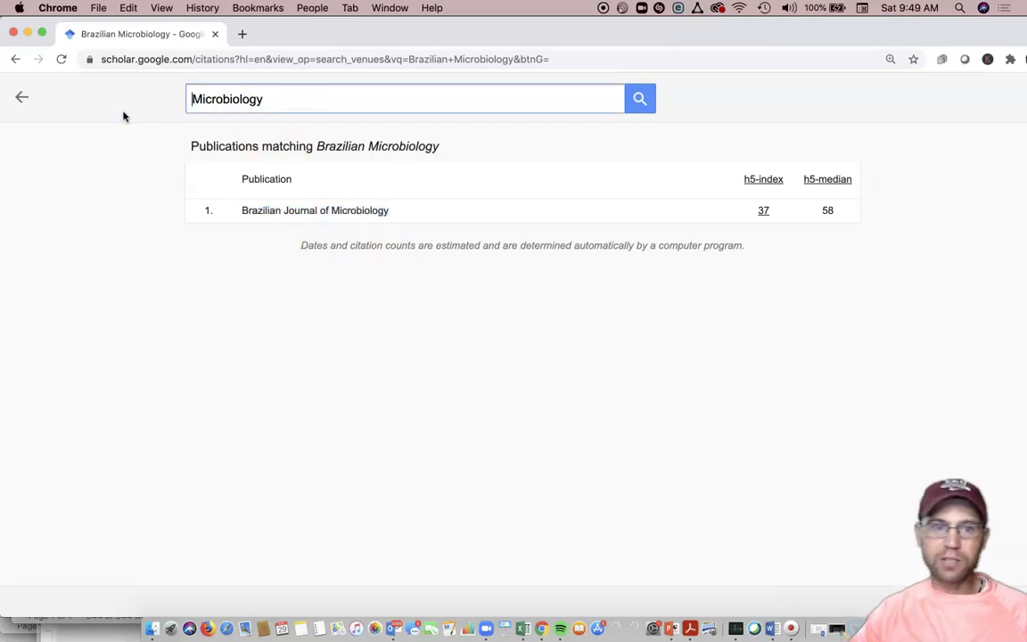
{"action": "key", "text": "Return"}
{"action": "scroll", "coordinate": [386, 264], "scroll_direction": "down", "scroll_amount": 3}
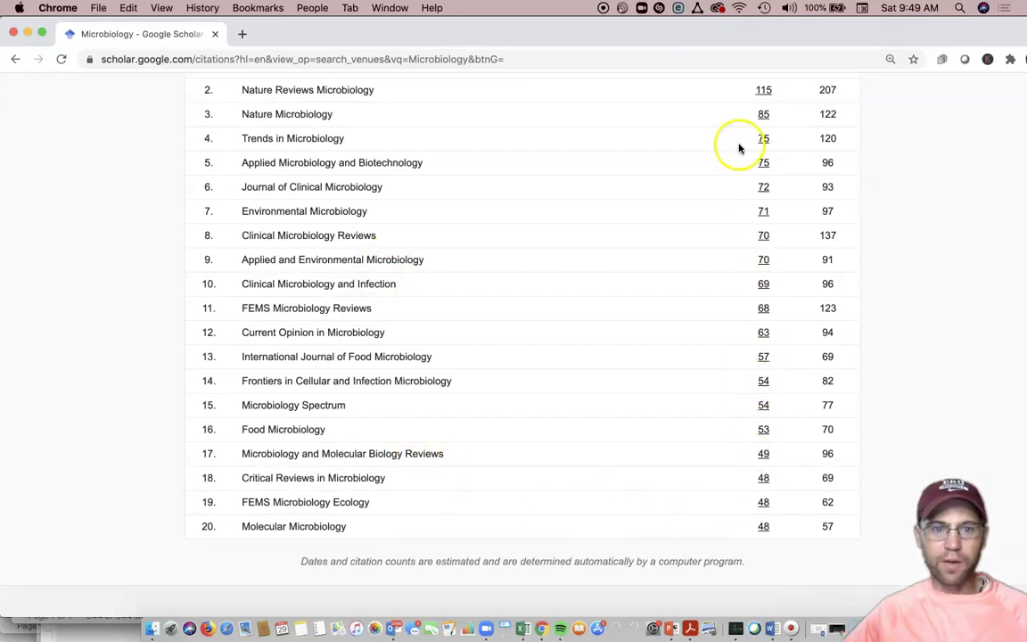
{"action": "scroll", "coordinate": [734, 409], "scroll_direction": "up", "scroll_amount": 3}
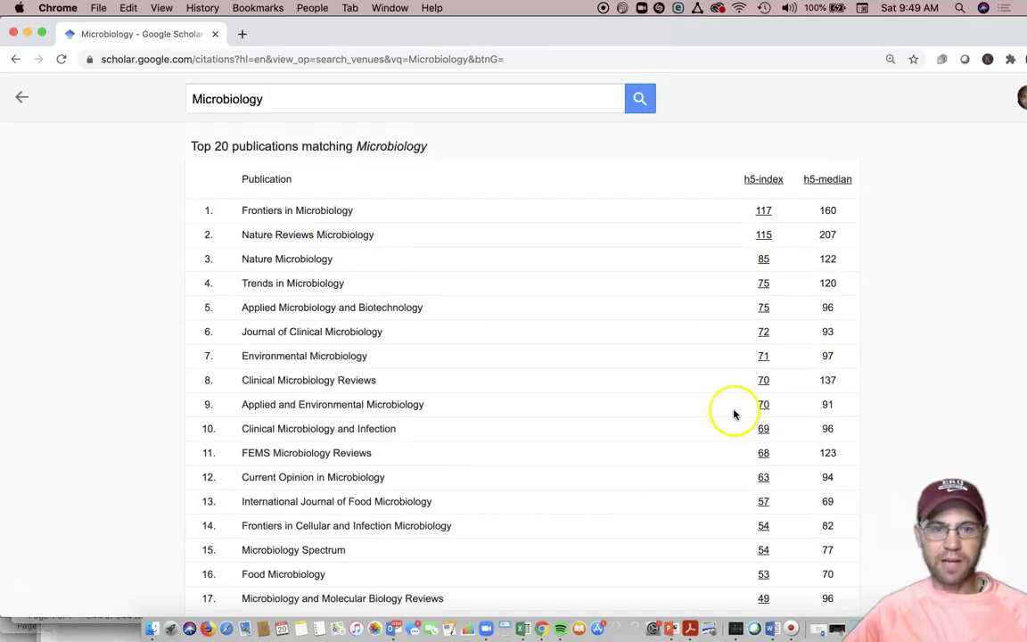
- Exclude Nature titles from the results by searching for "Microbiology -Nature"
{"action": "left_click", "coordinate": [293, 104]}
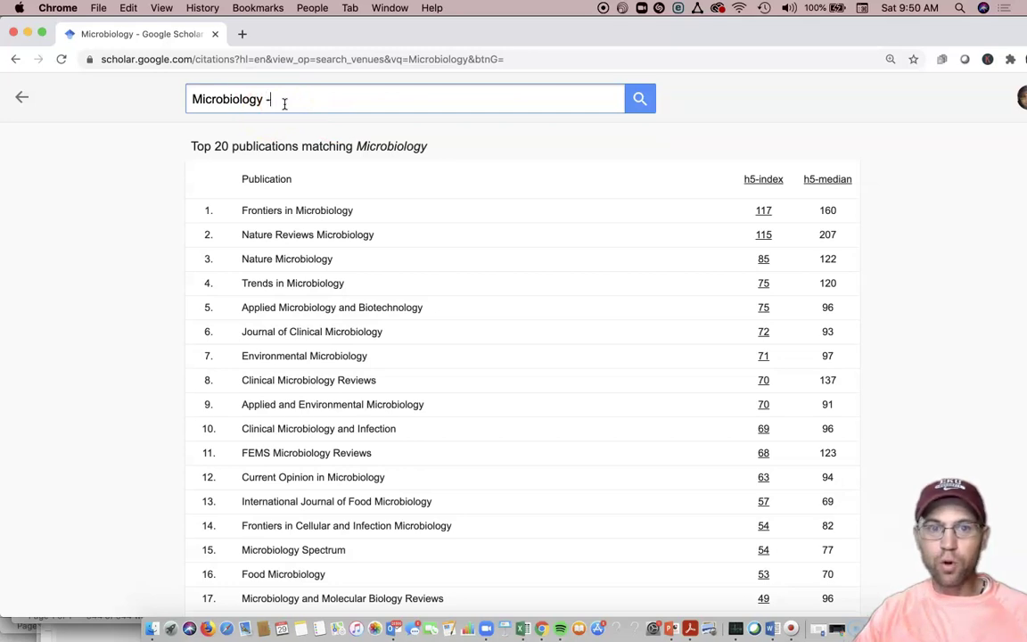
{"action": "type", "text": "-"}
{"action": "key", "text": "BackSpace"}
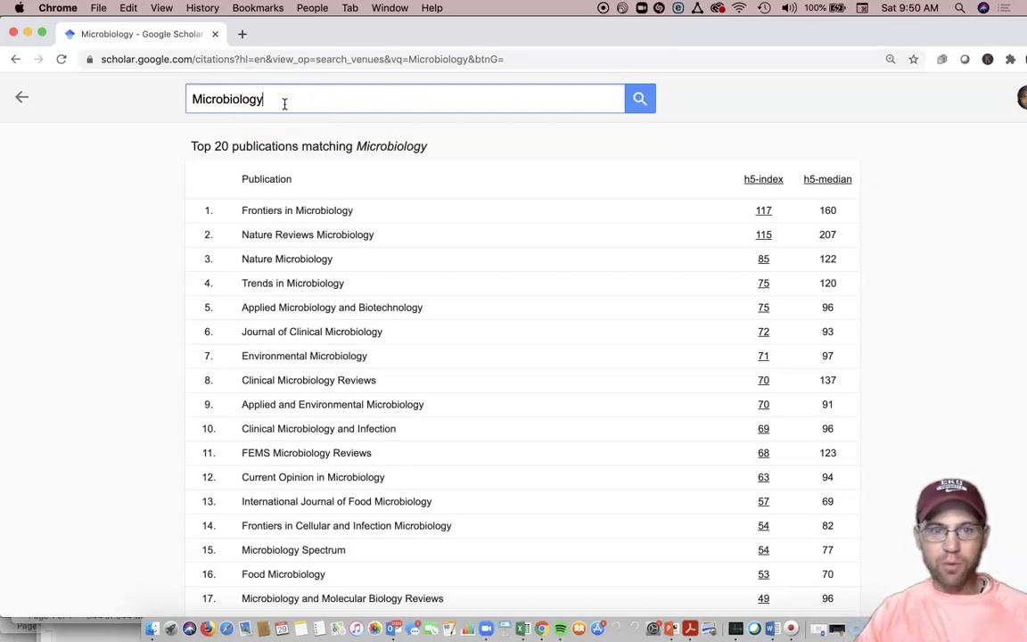
{"action": "type", "text": "-"}
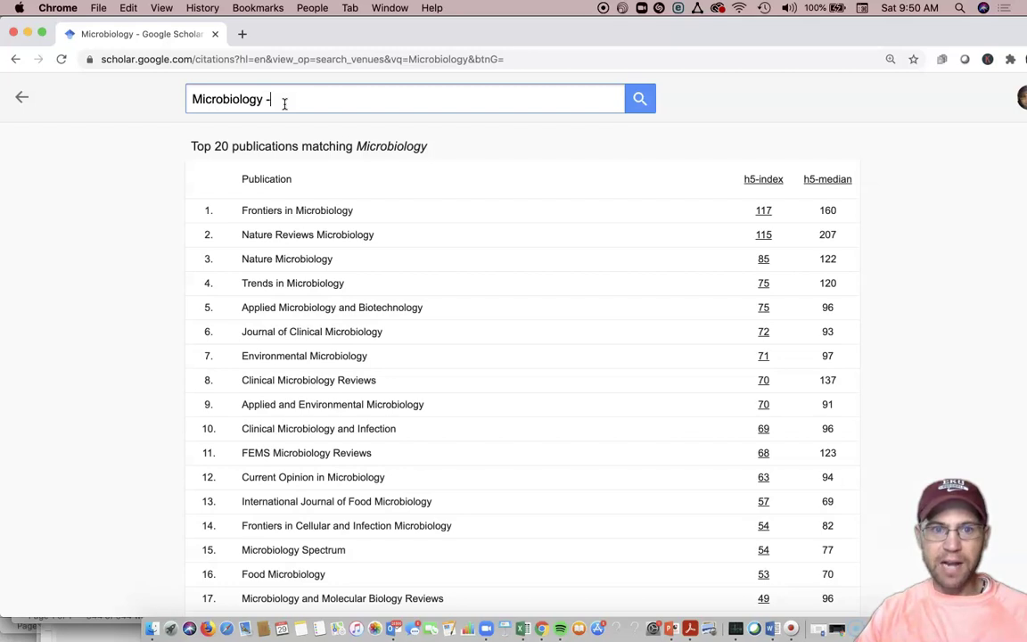
{"action": "type", "text": "Nature"}
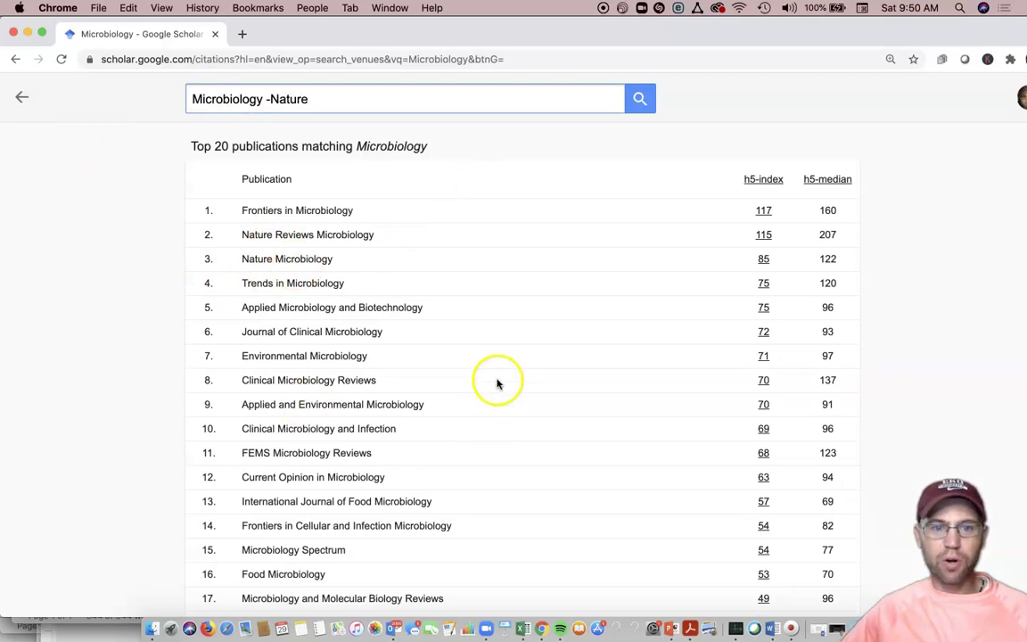
{"action": "left_click", "coordinate": [639, 98]}
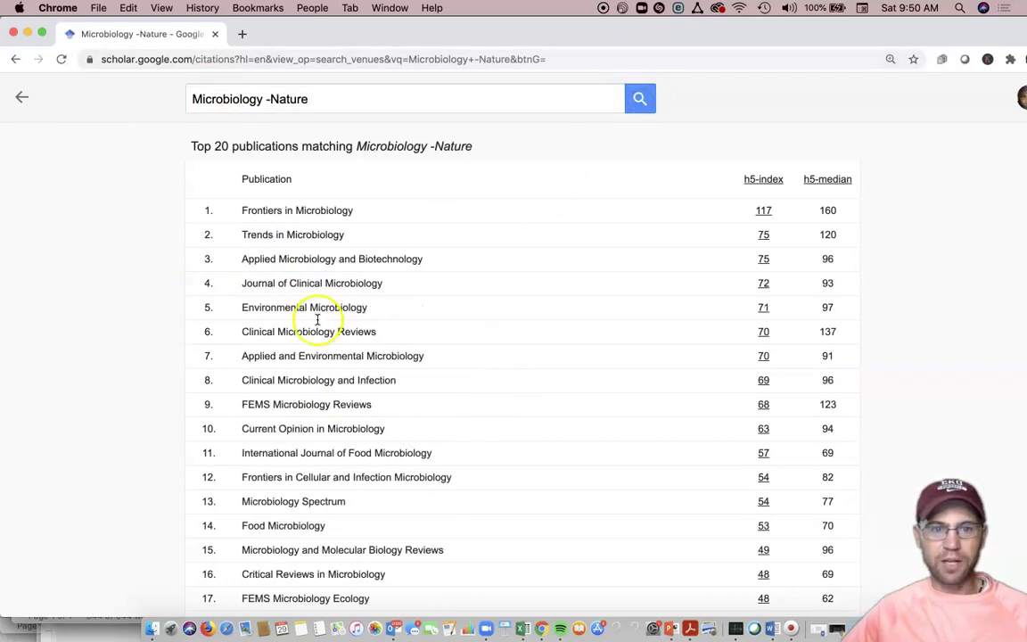
- Extend the "Microbiology -Nature" query with exclusions for Frontiers, Trends, Applied and Clinical
{"action": "left_click", "coordinate": [349, 103]}
{"action": "type", "text": "-"}
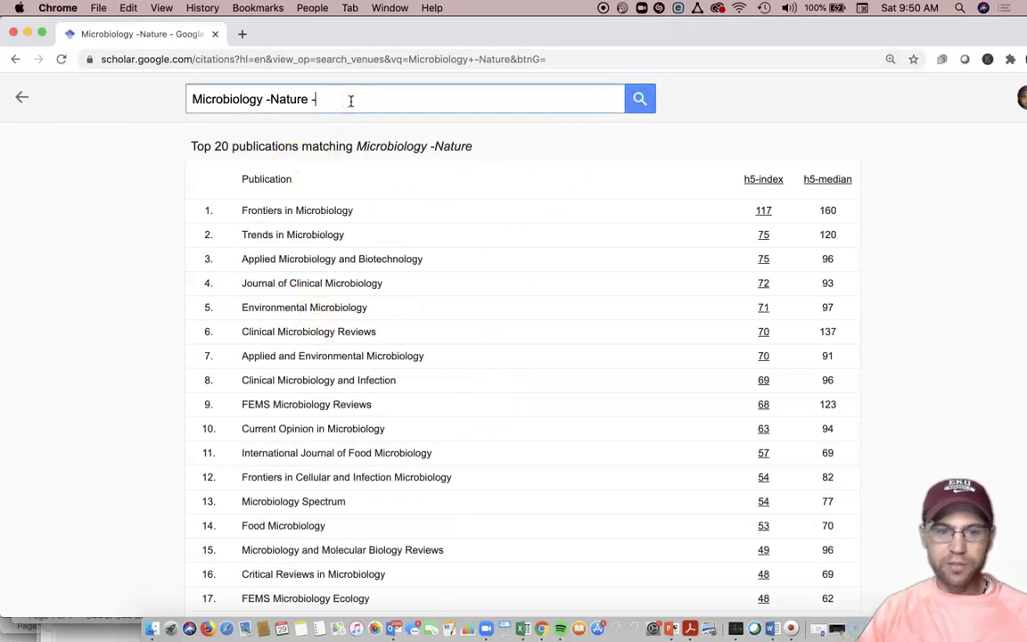
{"action": "type", "text": "Frontiers "}
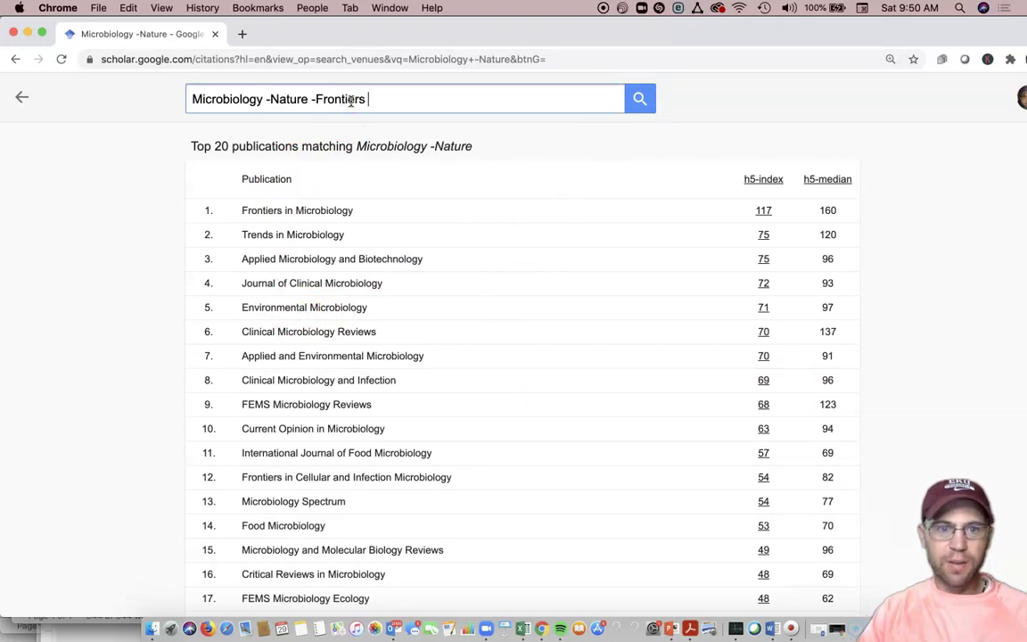
{"action": "type", "text": "-Trends -"}
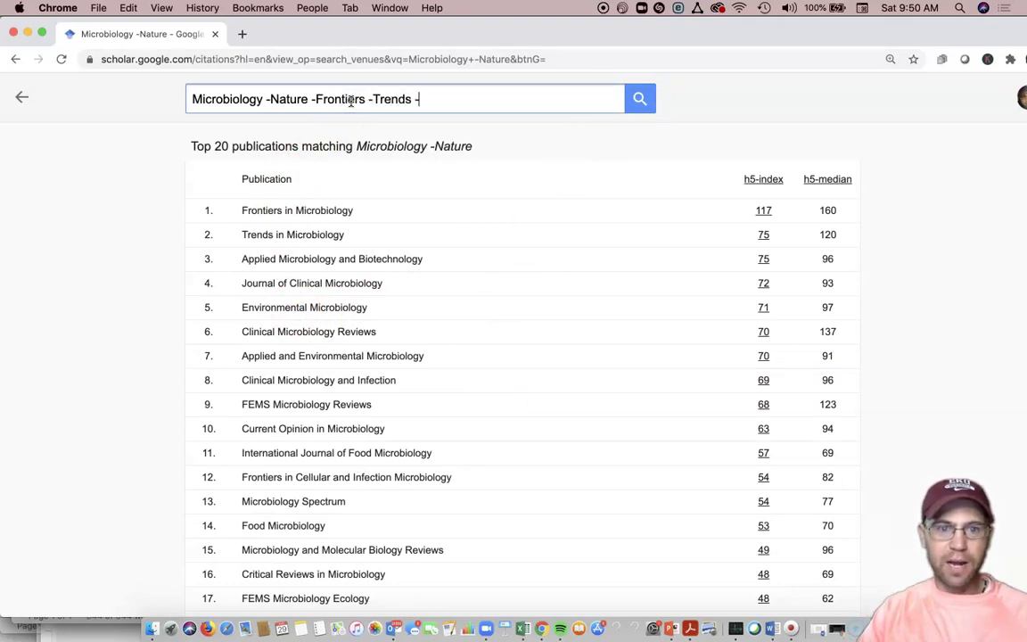
{"action": "type", "text": "Applied"}
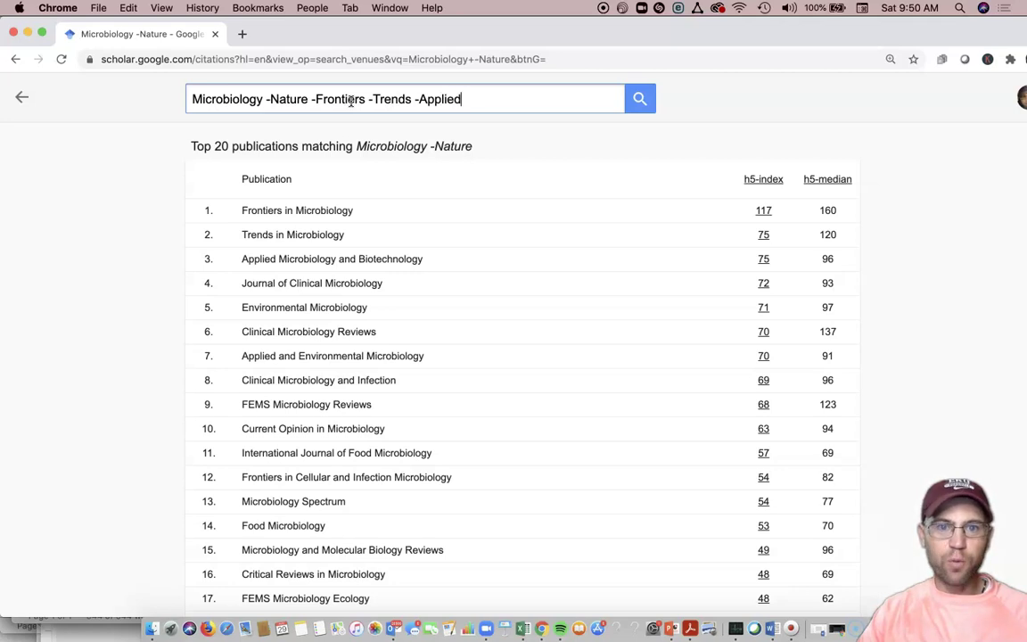
{"action": "type", "text": " -Clinical -"}
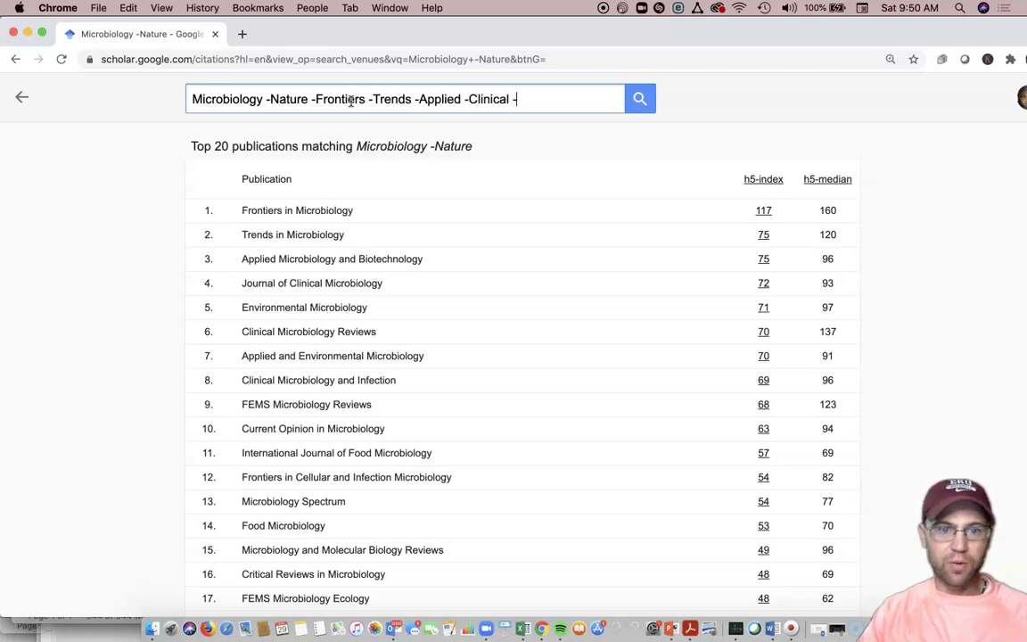
- Add exclusions for FEMS, International, Critical, Food, Environmental and Journal to the query and run the search
{"action": "type", "text": "FEMS -M"}
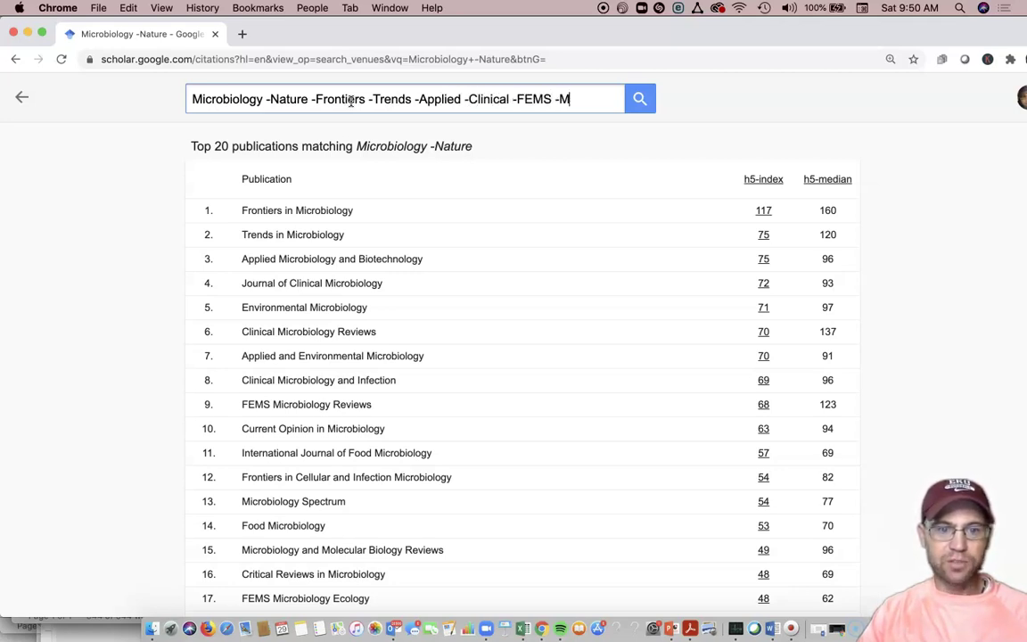
{"action": "key", "text": "BackSpace"}
{"action": "type", "text": "Inter"}
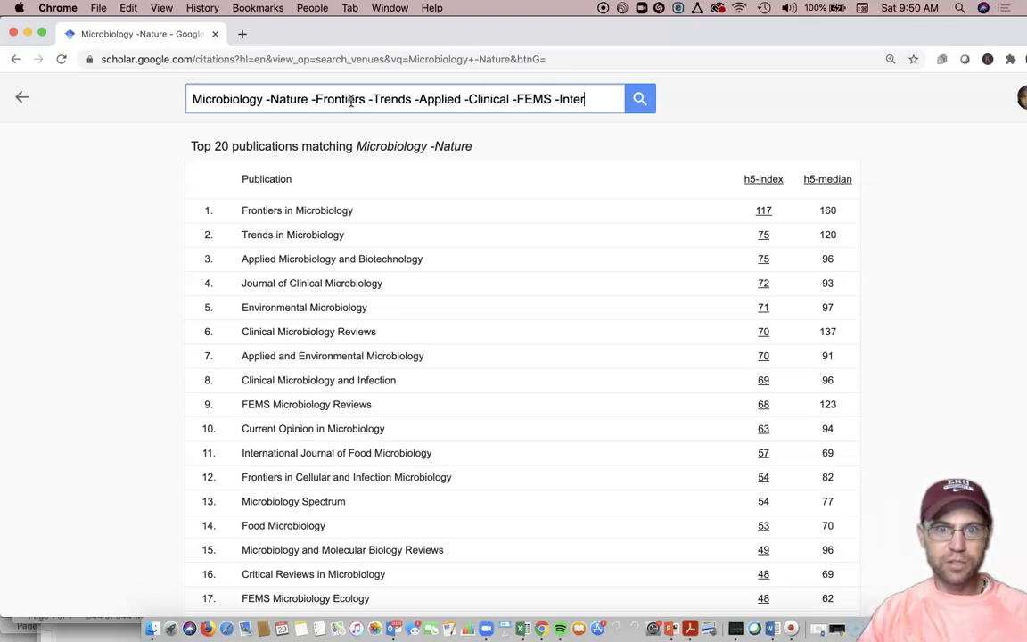
{"action": "type", "text": "national -"}
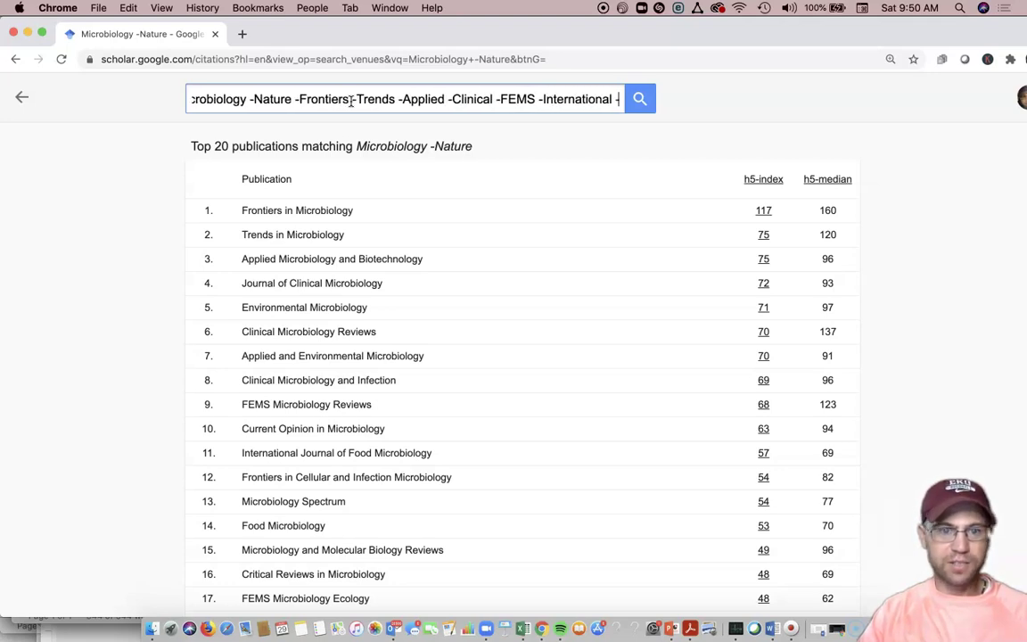
{"action": "type", "text": "Critical -"}
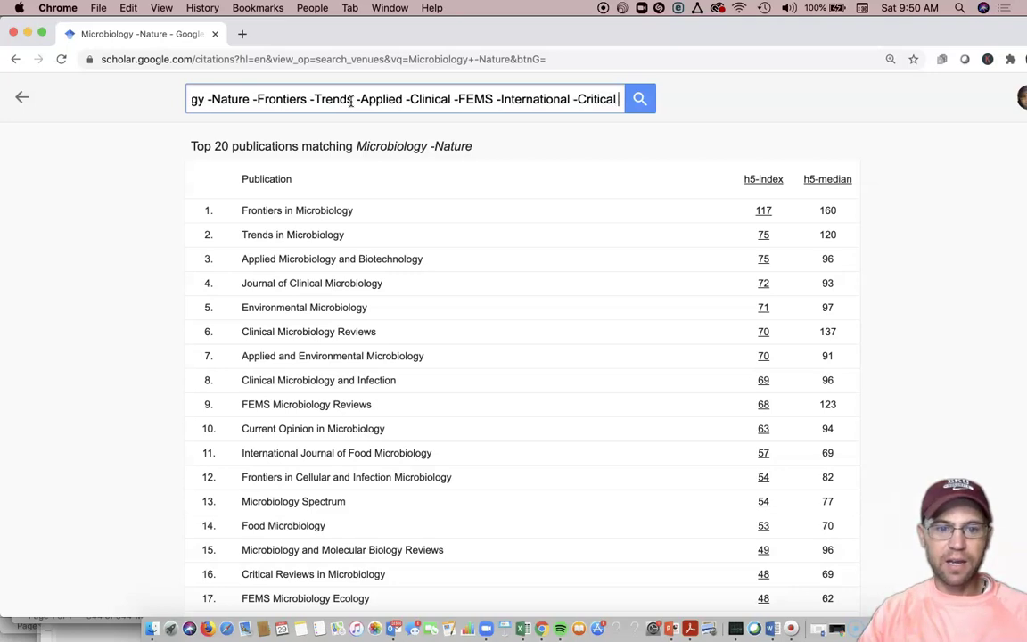
{"action": "type", "text": "Food -"}
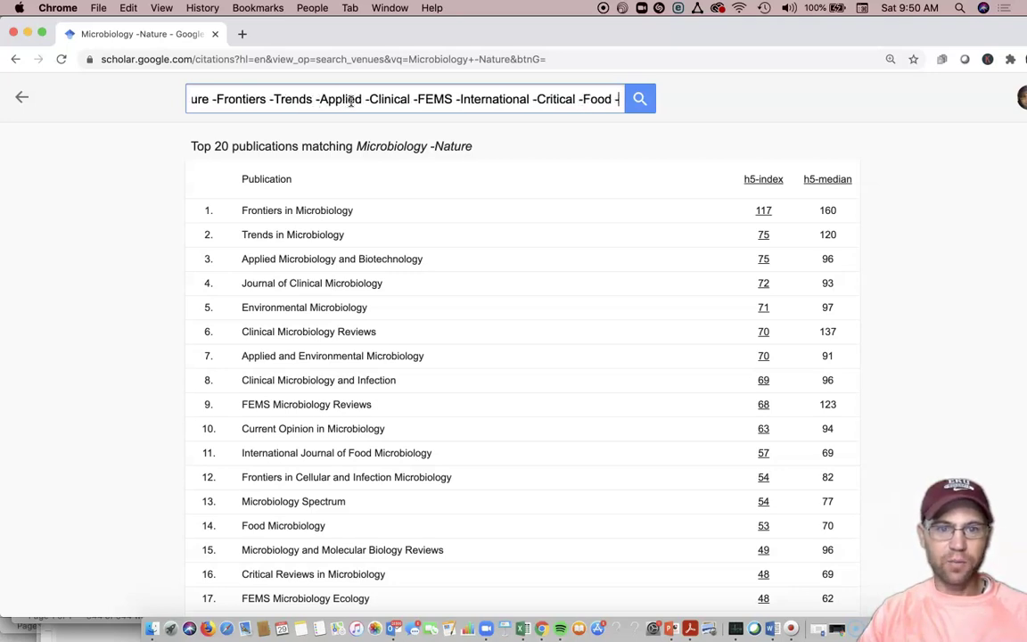
{"action": "type", "text": "Environme"}
{"action": "key", "text": "BackSpace"}
{"action": "key", "text": "BackSpace"}
{"action": "key", "text": "BackSpace"}
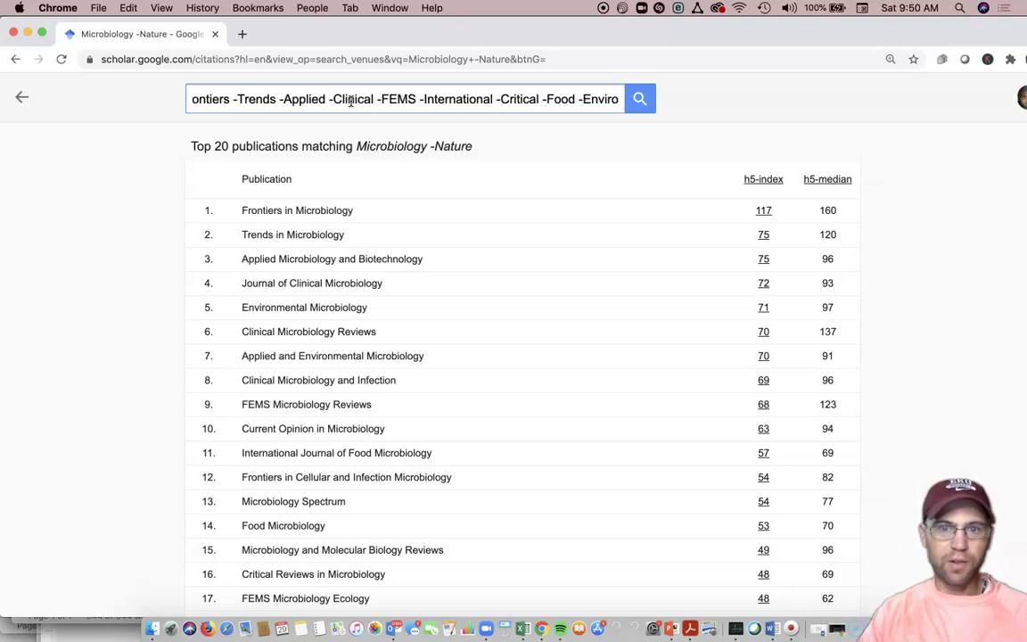
{"action": "type", "text": "nmental"}
{"action": "type", "text": "-Journ"}
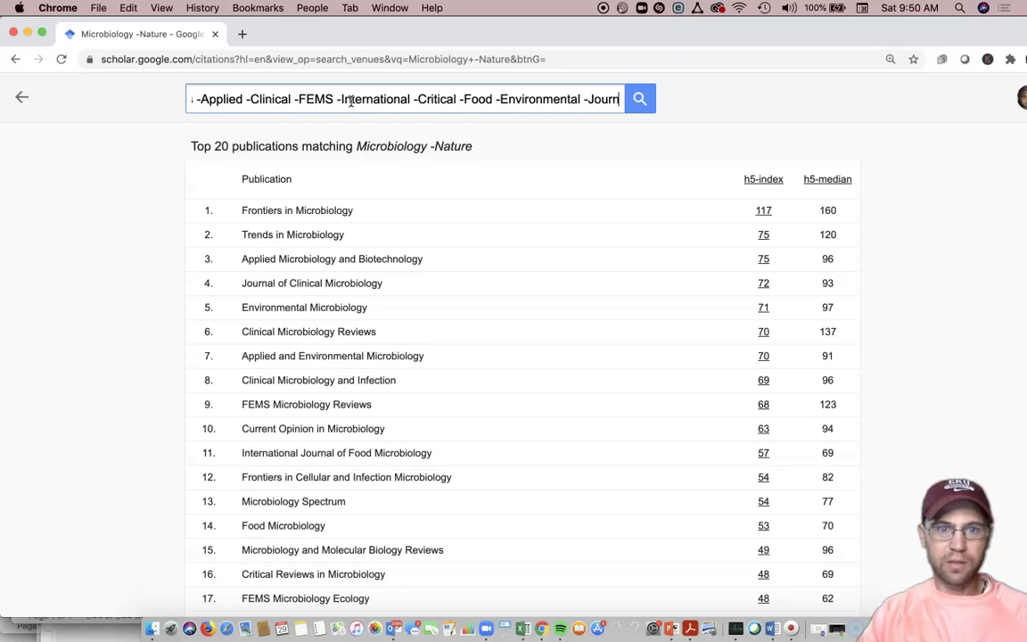
{"action": "type", "text": "al"}
{"action": "key", "text": "Return"}
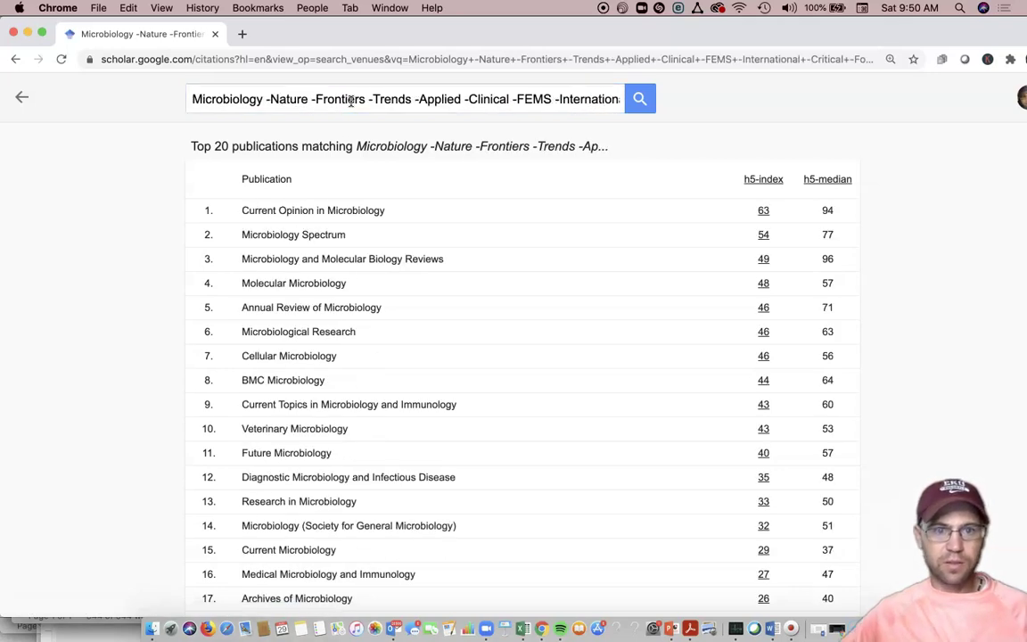
- Look through the filtered journals and highlight the title "Microbiology (Society for General Microbiology)" to read its h5-index
{"action": "scroll", "coordinate": [410, 414], "scroll_direction": "down", "scroll_amount": 3}
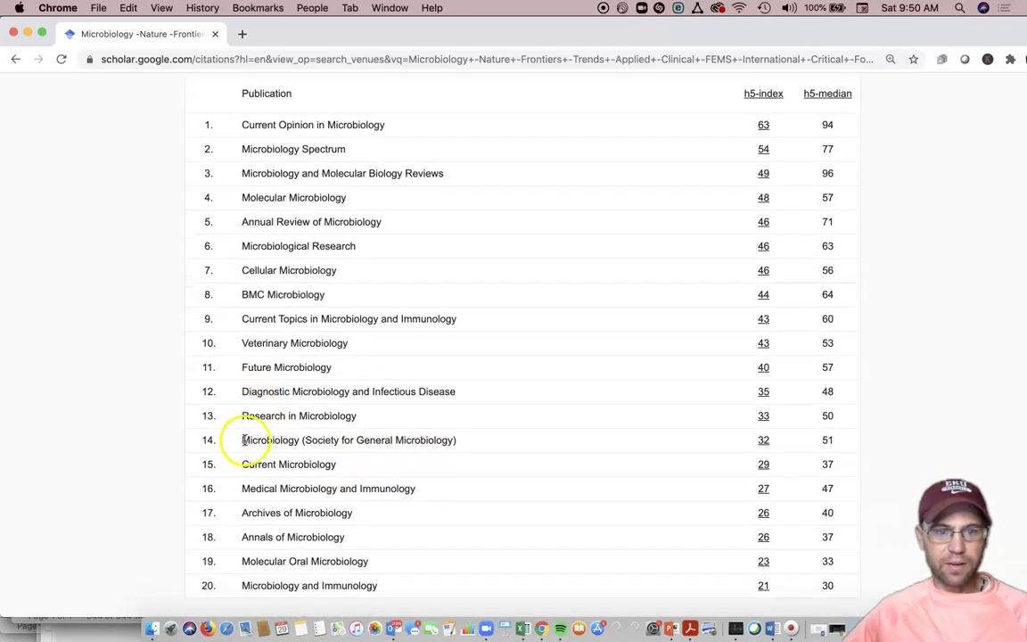
{"action": "left_click_drag", "start_coordinate": [242, 439], "coordinate": [472, 441]}
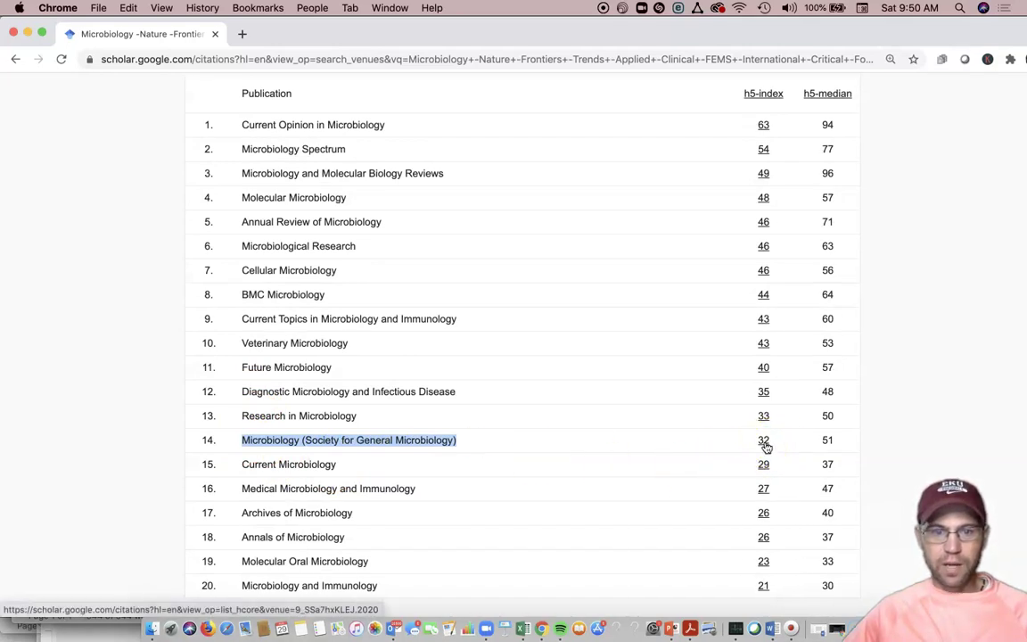
{"action": "scroll", "coordinate": [710, 419], "scroll_direction": "up", "scroll_amount": 2}
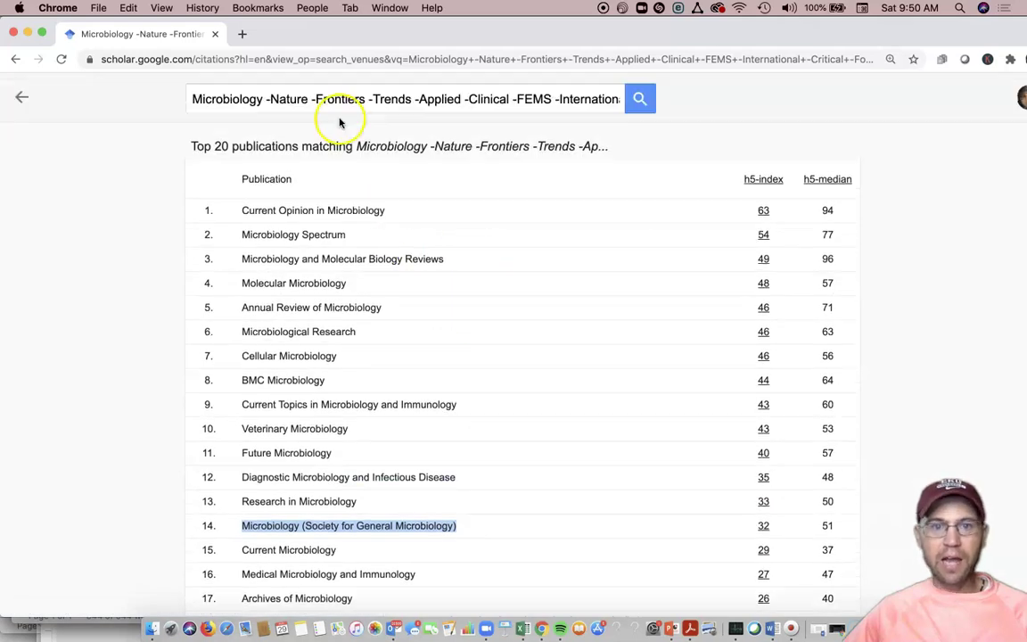
- Shorten the query to "Microbiology -Nature -Frontiers -Trends", run the search and review the list down to its last journal
{"action": "left_click_drag", "start_coordinate": [414, 98], "coordinate": [700, 96]}
{"action": "key", "text": "BackSpace"}
{"action": "key", "text": "Return"}
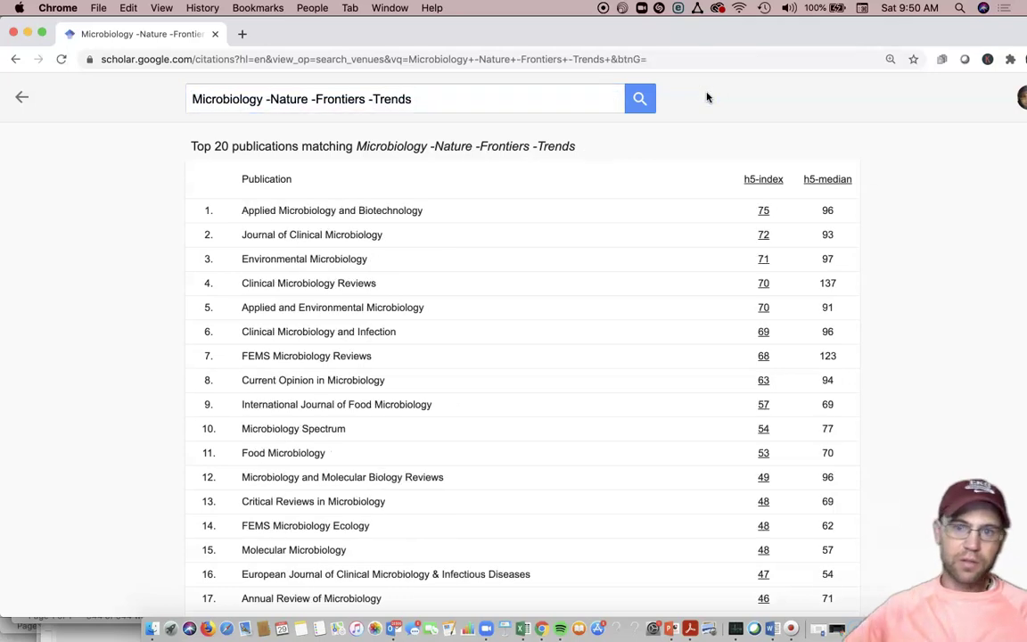
{"action": "scroll", "coordinate": [662, 279], "scroll_direction": "down", "scroll_amount": 3}
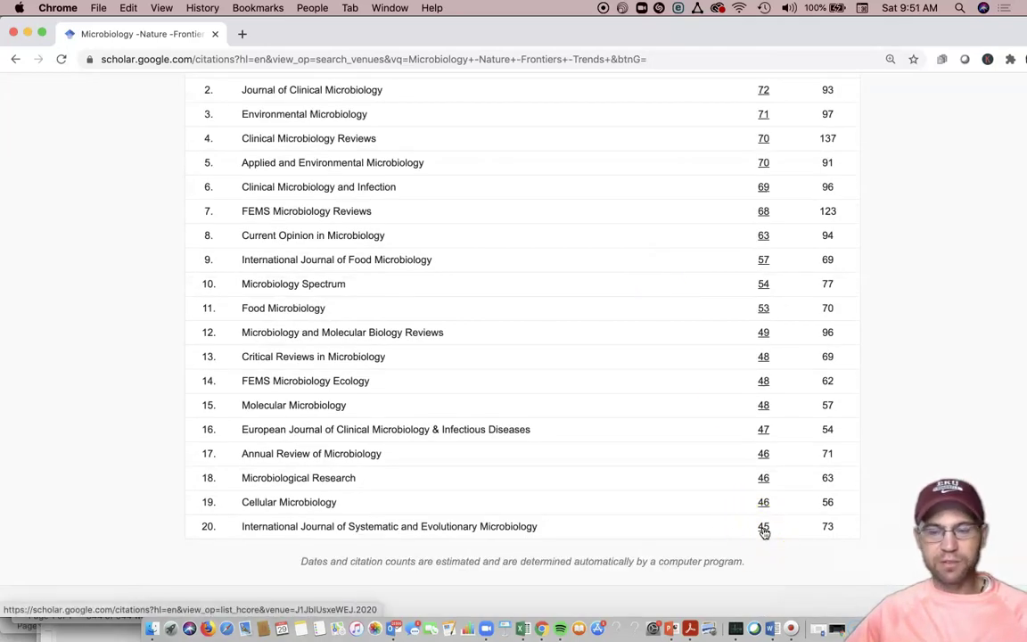
- Return to the results of the longer exclusion query and highlight the Microbiology (Society for General Microbiology) entry with its h5-index
{"action": "left_click", "coordinate": [16, 59]}
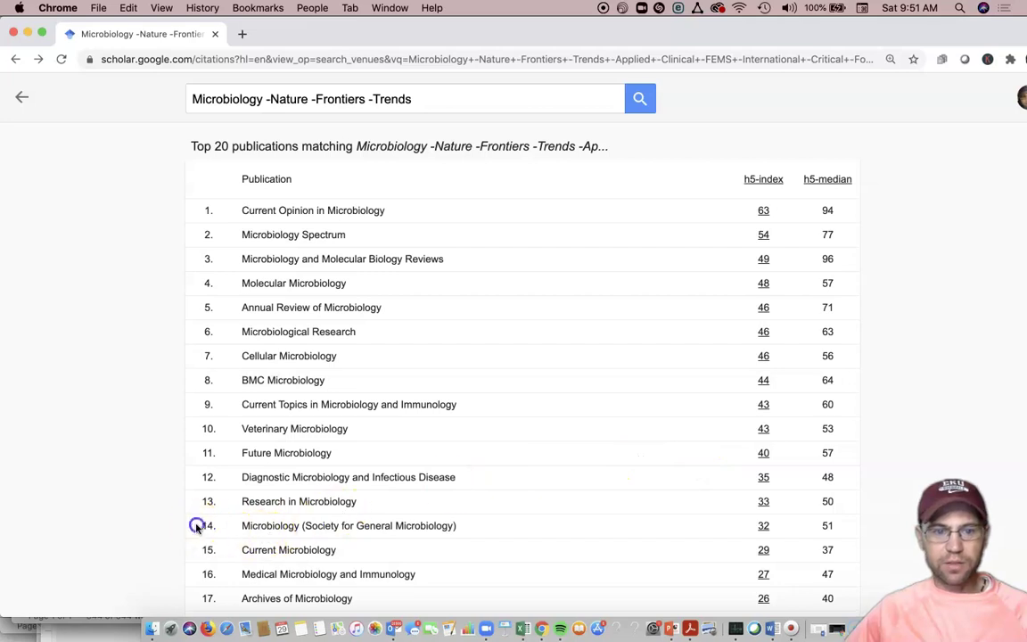
{"action": "left_click_drag", "start_coordinate": [197, 526], "coordinate": [722, 517]}
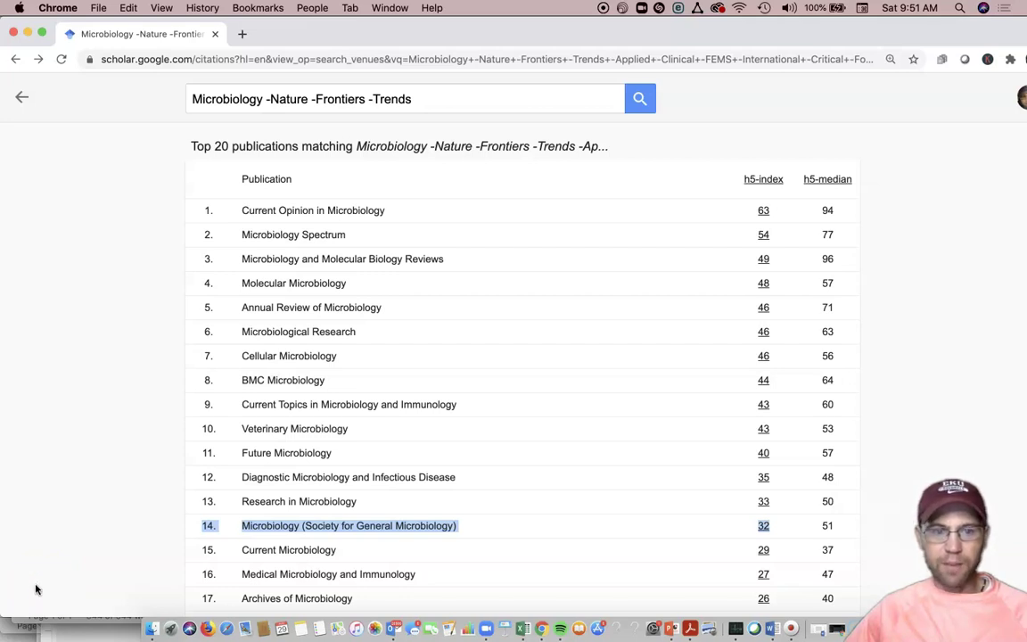
{"action": "scroll", "coordinate": [384, 493], "scroll_direction": "down", "scroll_amount": 3}
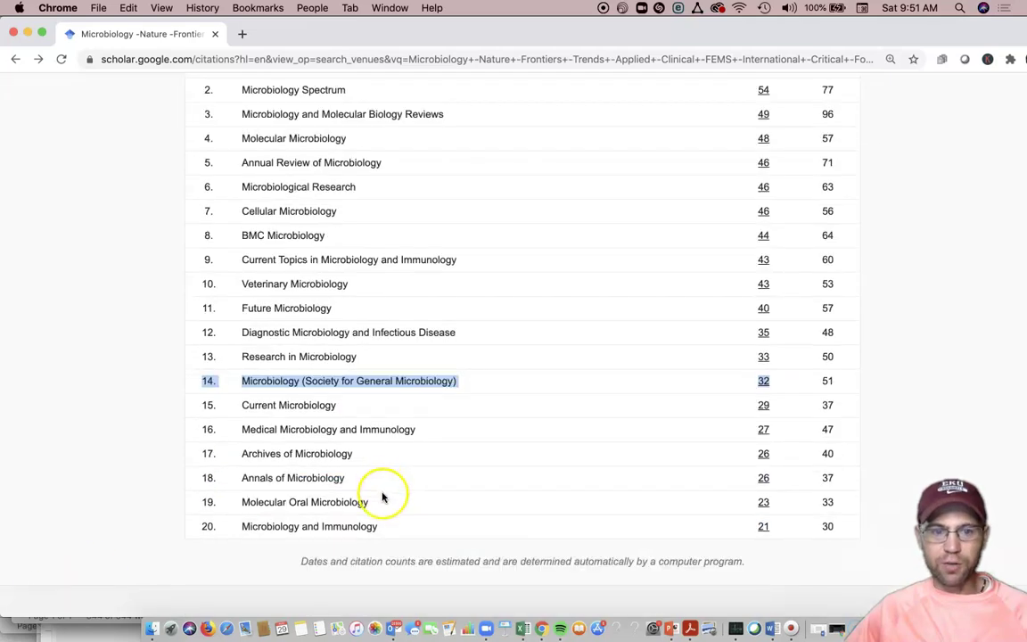
- Highlight the number 20 in the results heading and look through the ranked journals to the end
{"action": "scroll", "coordinate": [205, 526], "scroll_direction": "up", "scroll_amount": 3}
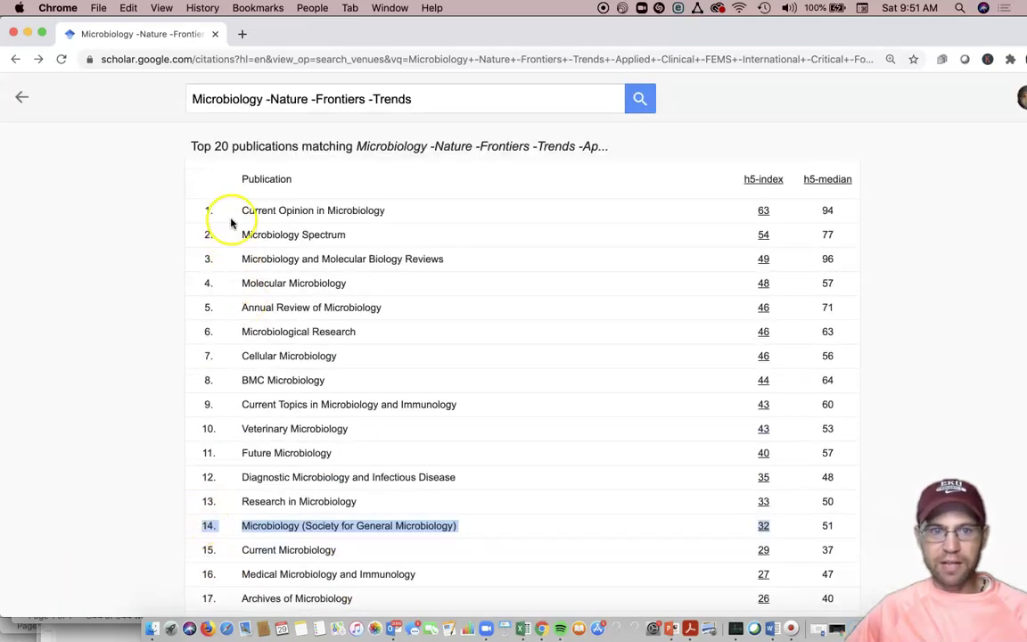
{"action": "left_click", "coordinate": [220, 148]}
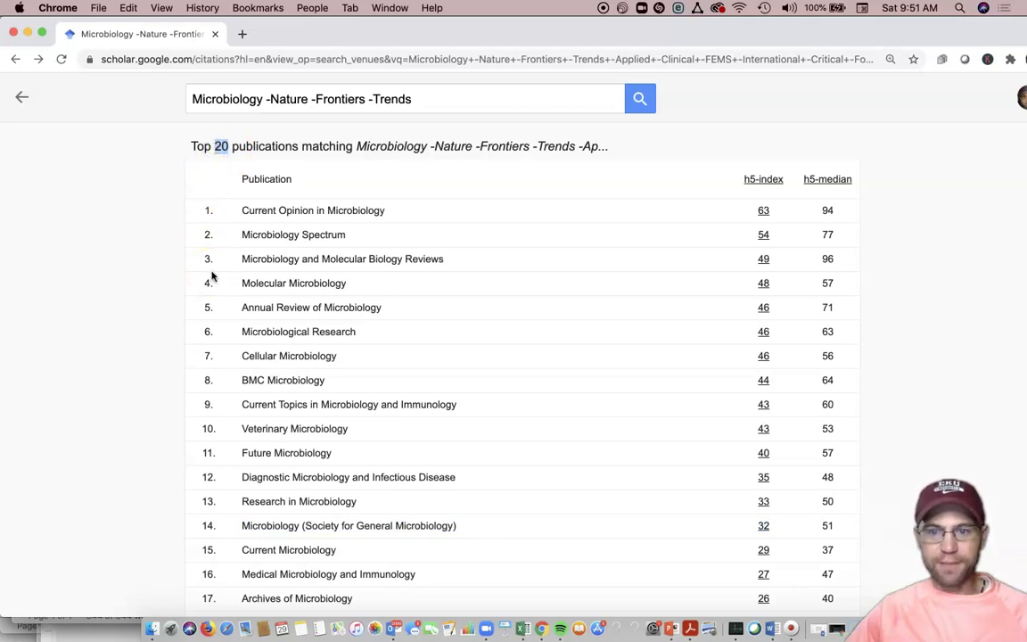
{"action": "scroll", "coordinate": [211, 290], "scroll_direction": "down", "scroll_amount": 3}
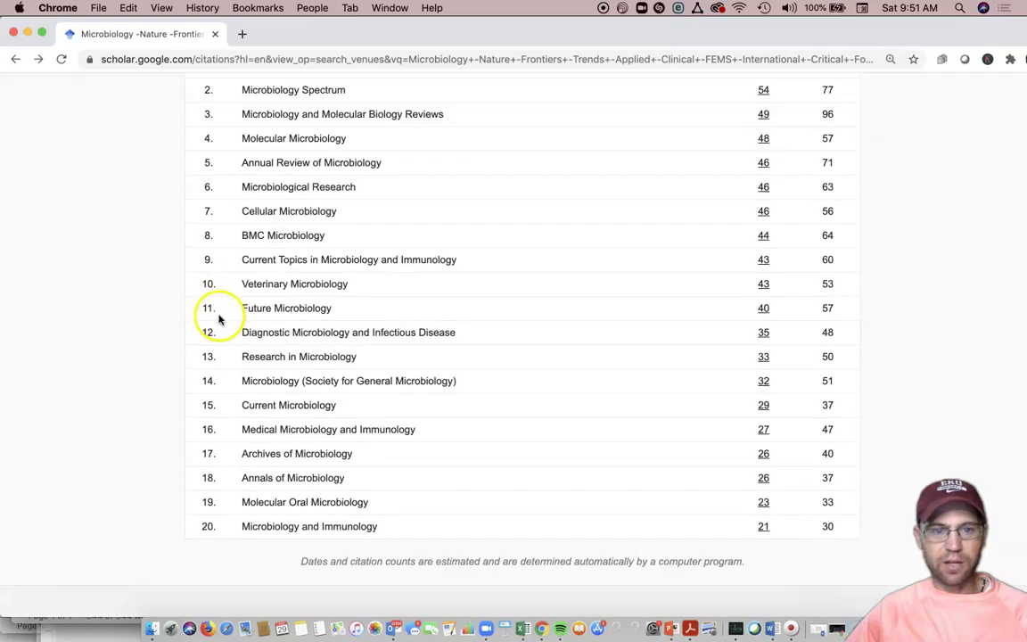